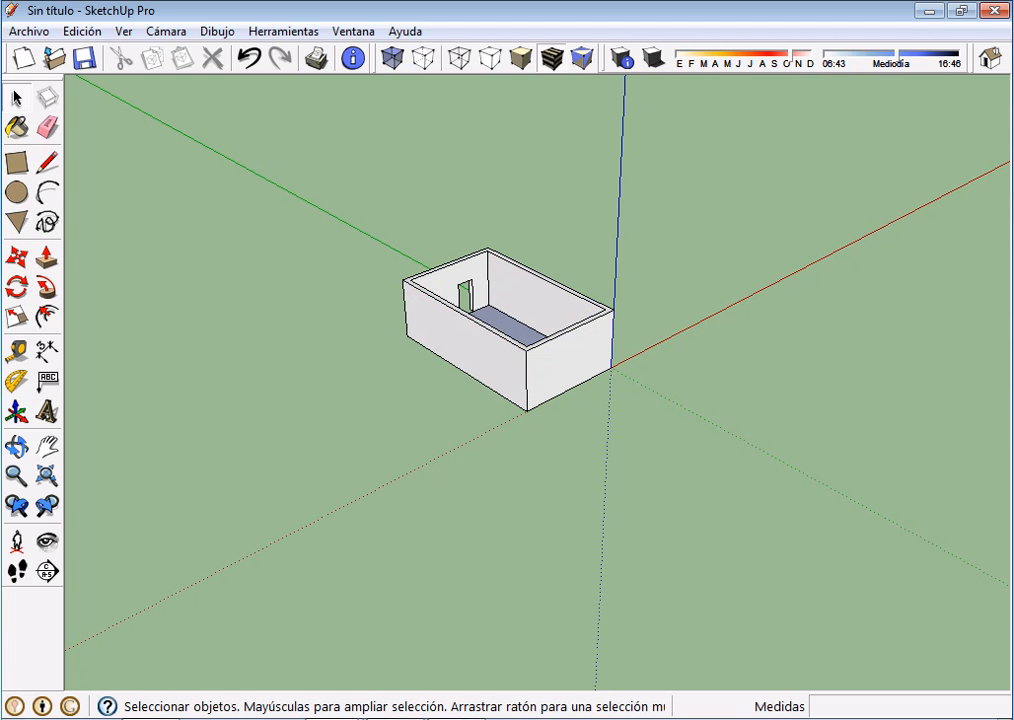
Select the whole room model with all its connected walls, edges and floor, clearing and remaking the selection
key("ctrl+a")
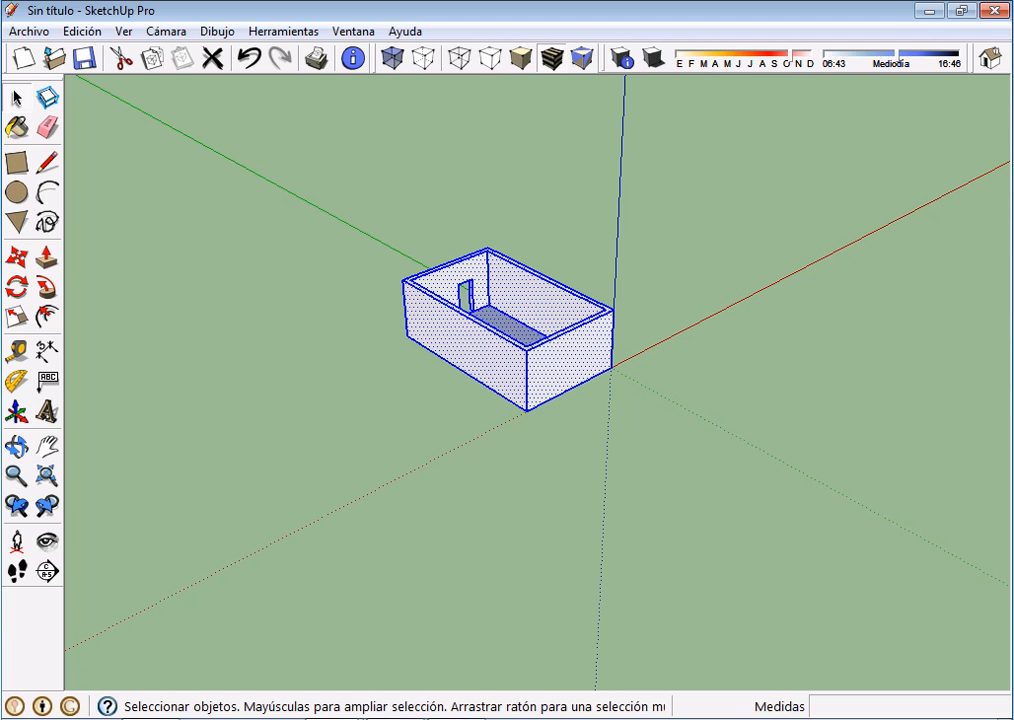
key("ctrl+t")
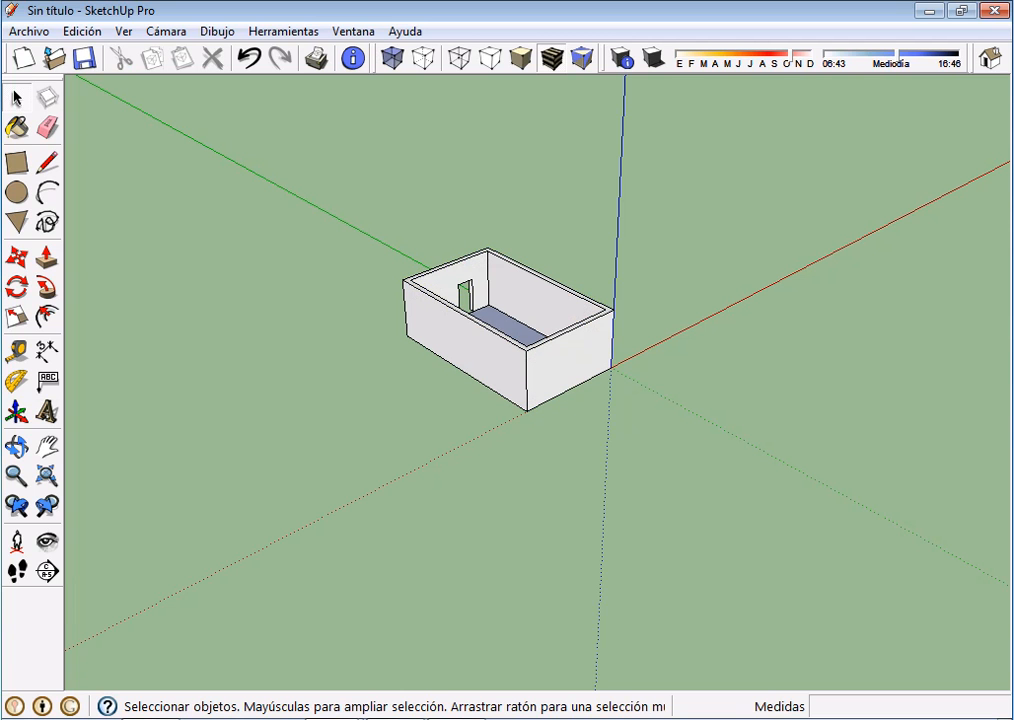
left_click(466, 345)
triple_click(466, 345)
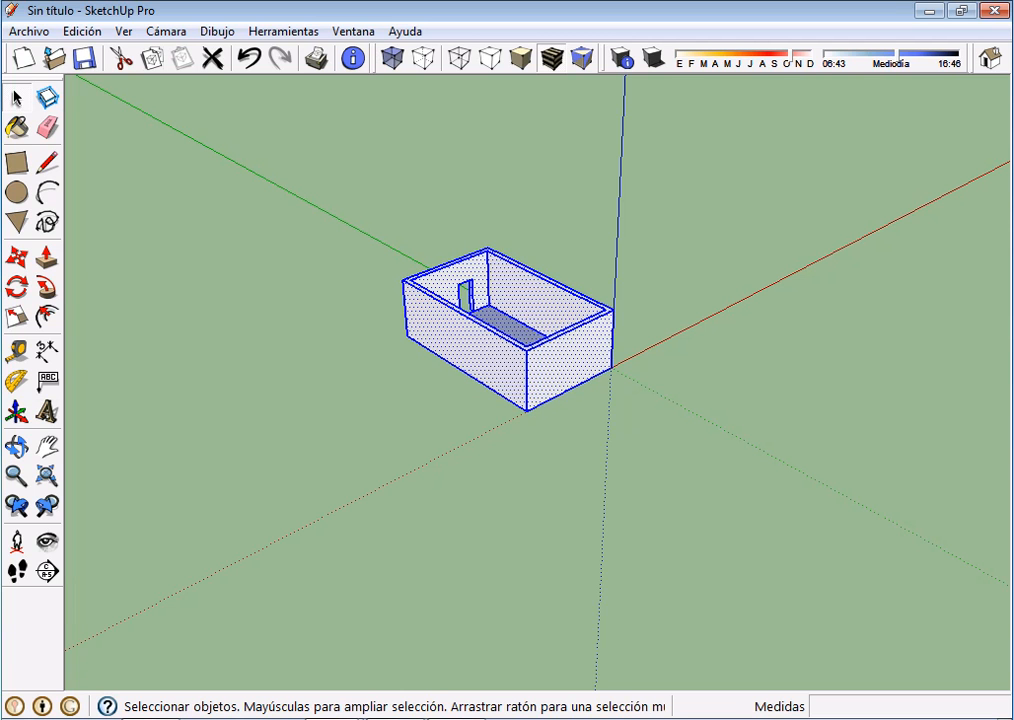
left_click(293, 128)
left_click_drag(293, 128, 704, 443)
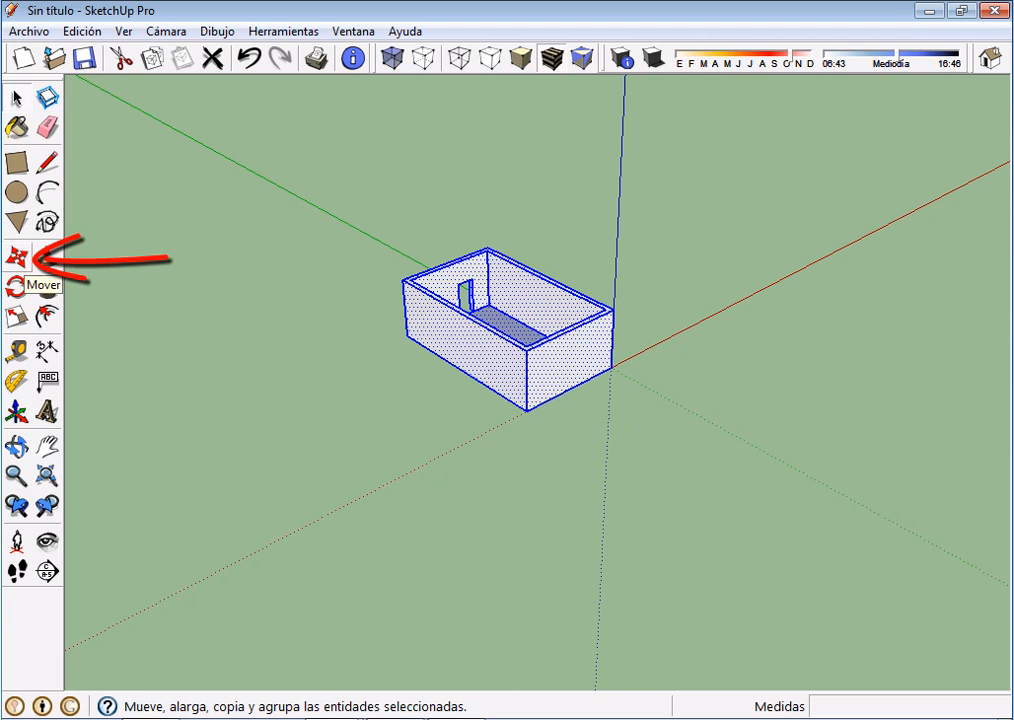
Move the selected room about 14.4 m along the green axis from its lower corner, and undo the move
left_click(17, 257)
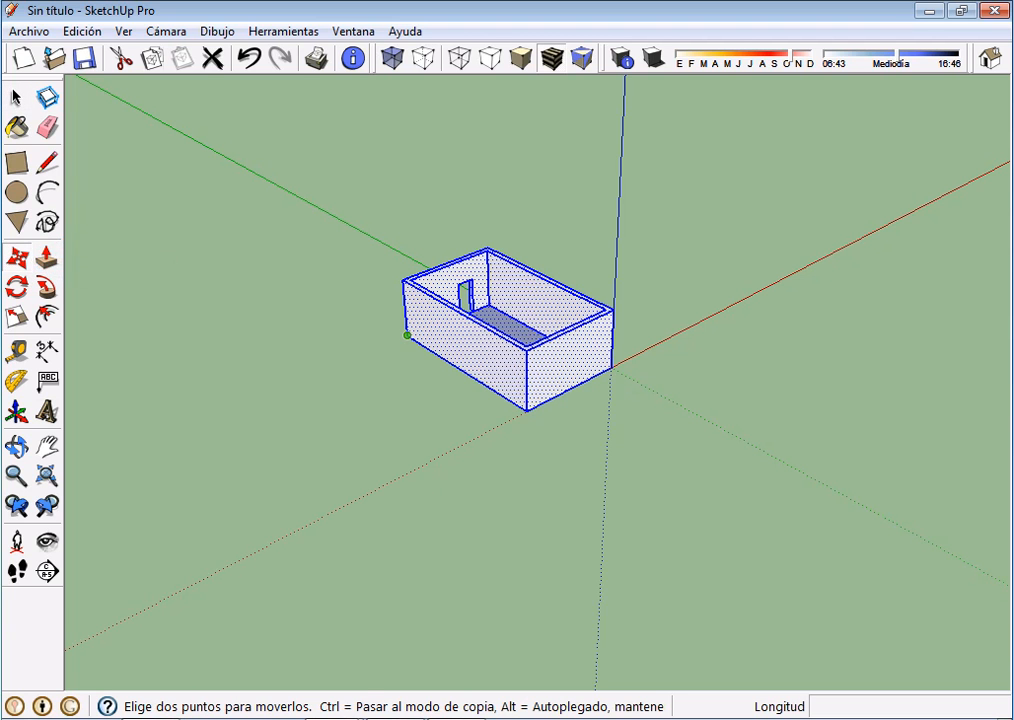
left_click(407, 335)
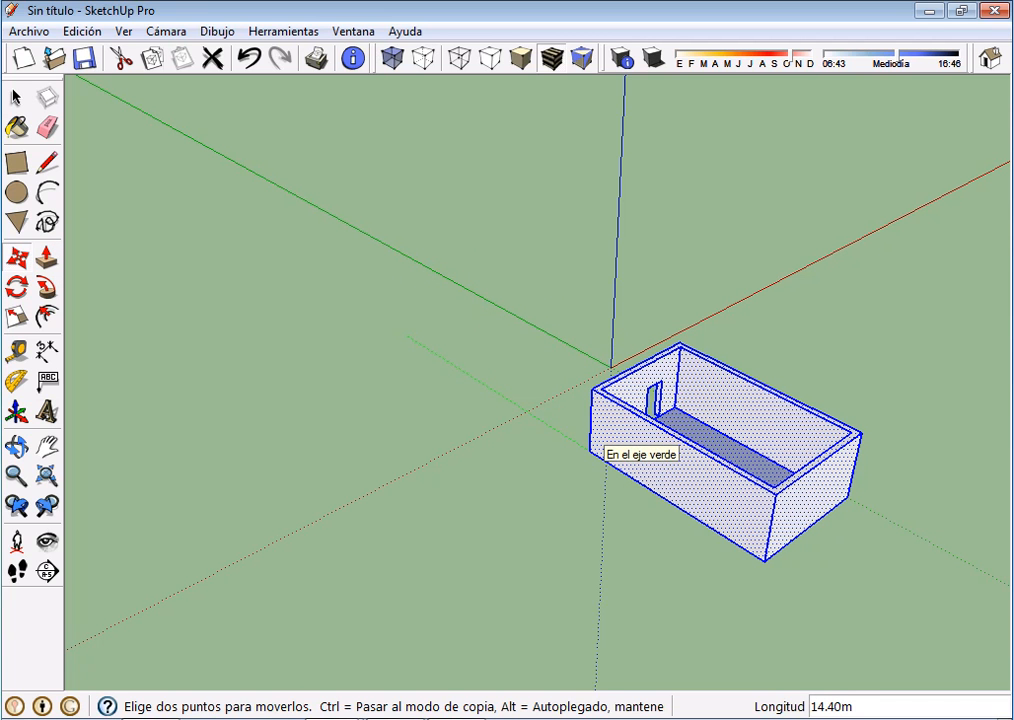
left_click(600, 448)
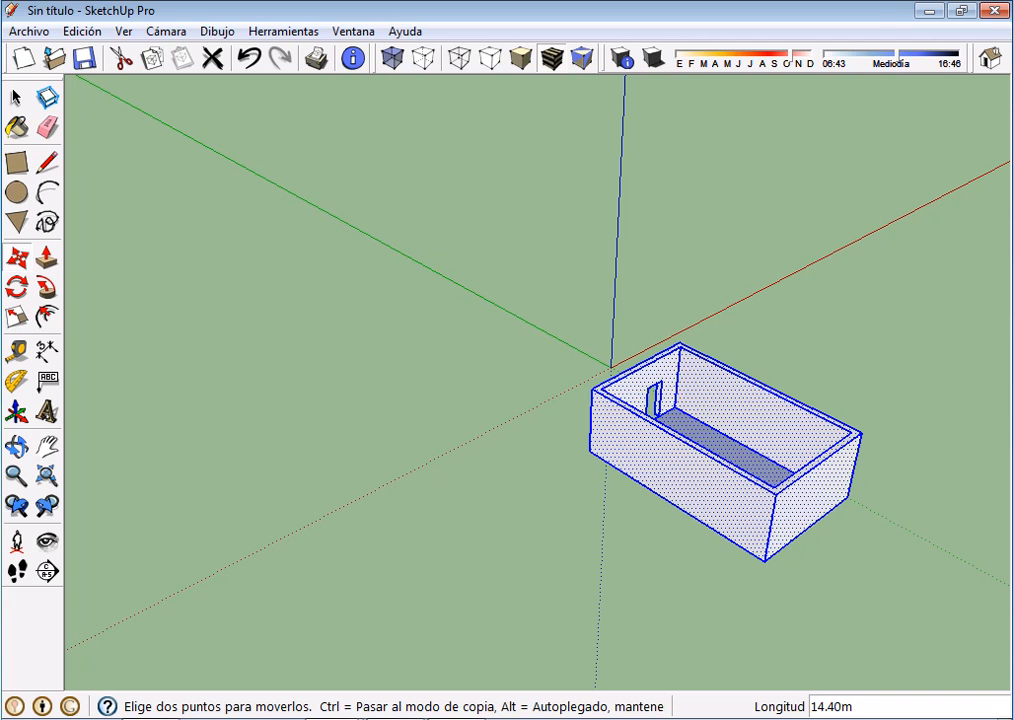
left_click(249, 58)
Copy the selected room about 9.21 m along the red axis, using its front lower corner as the base point
key("m")
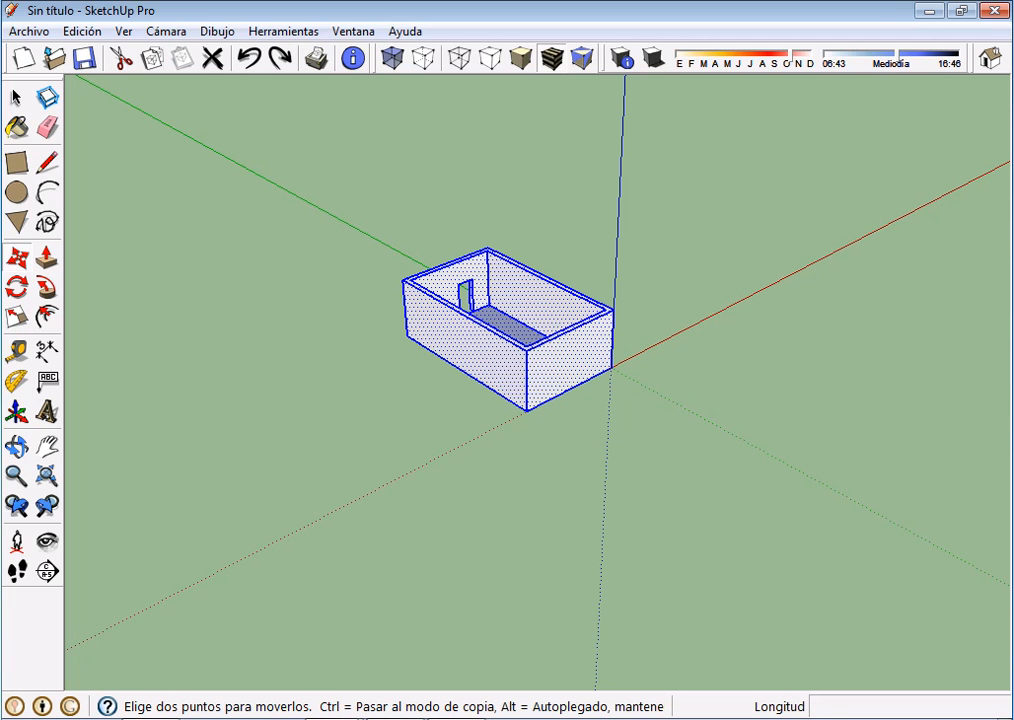
middle_click_drag(580, 345, 386, 430, "shift")
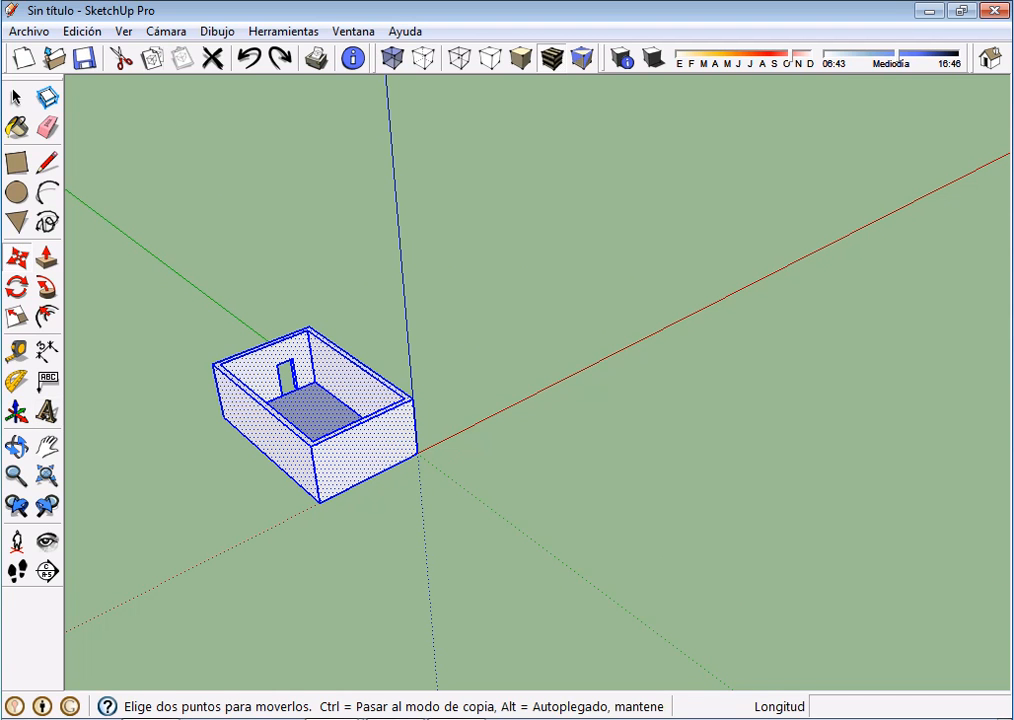
left_click(320, 502)
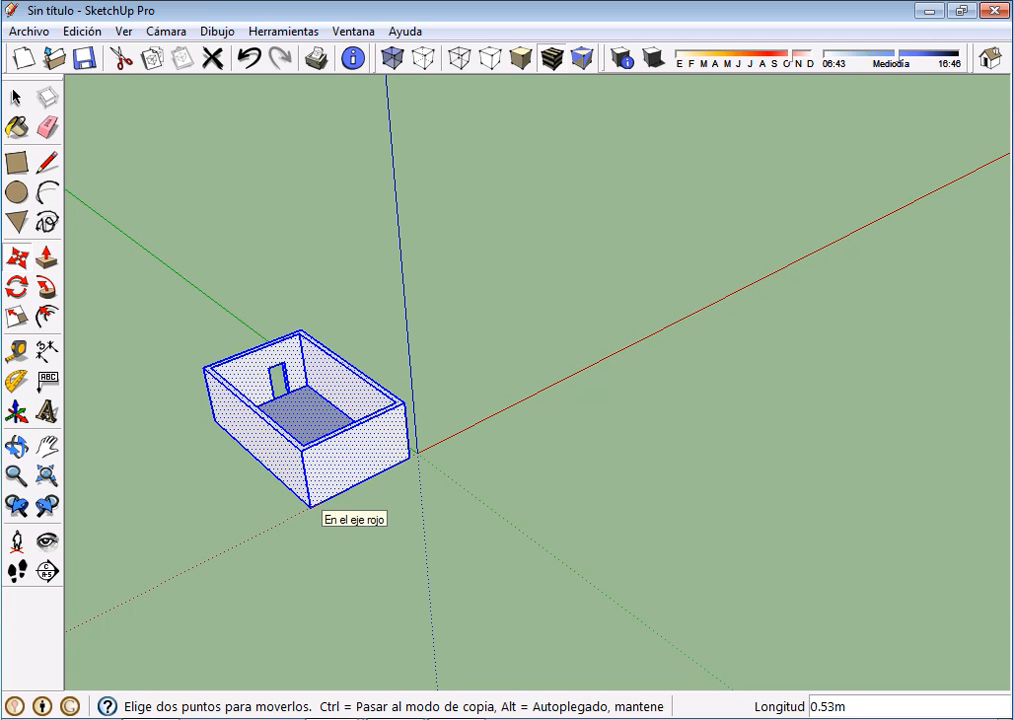
key("ctrl")
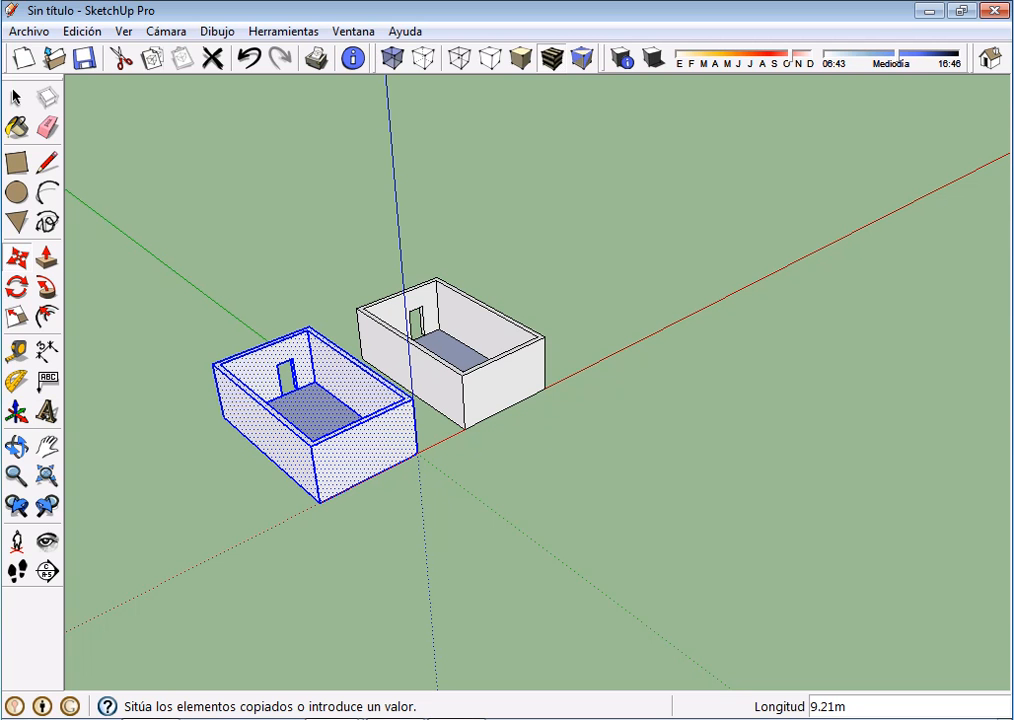
left_click(465, 429)
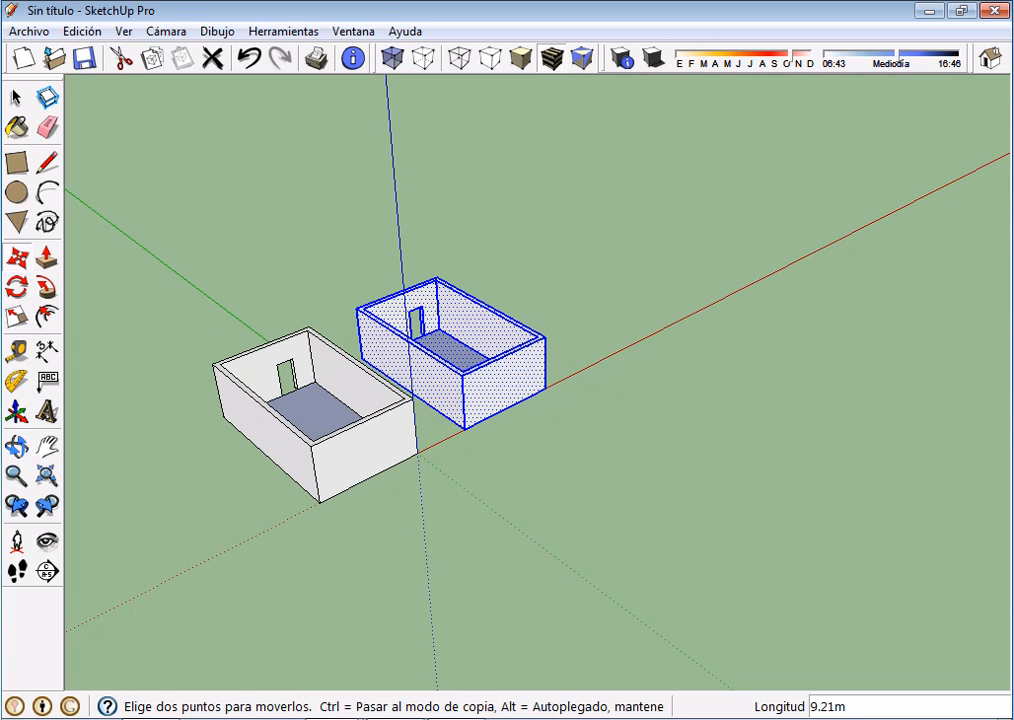
Repeat the copied room at the same spacing as a 2X array along the red axis
type("2")
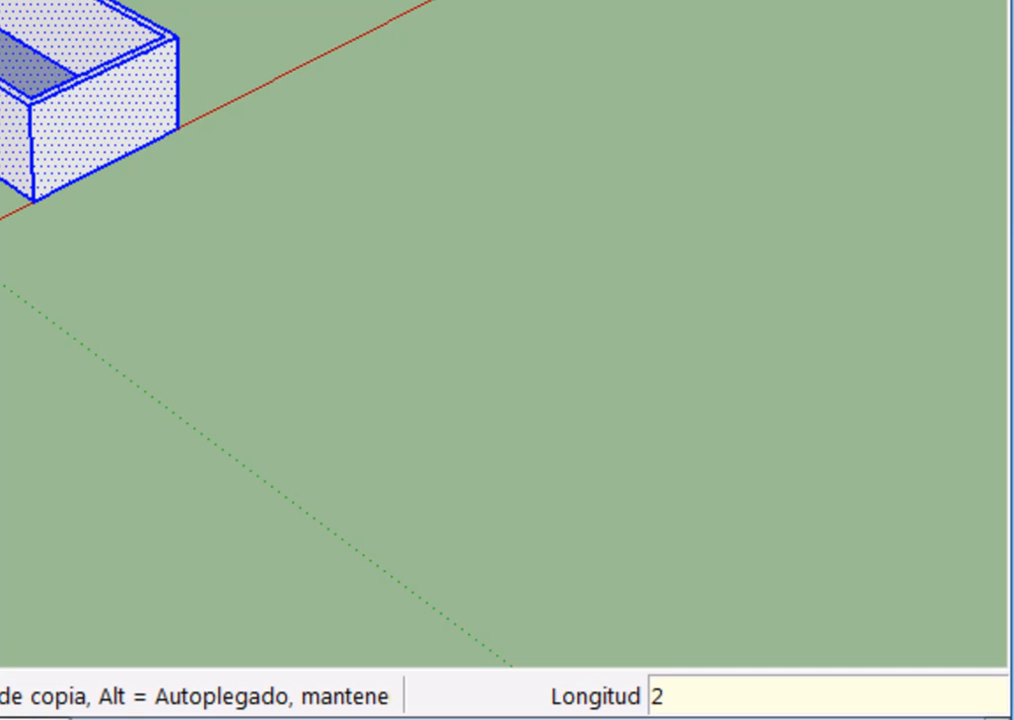
type("X")
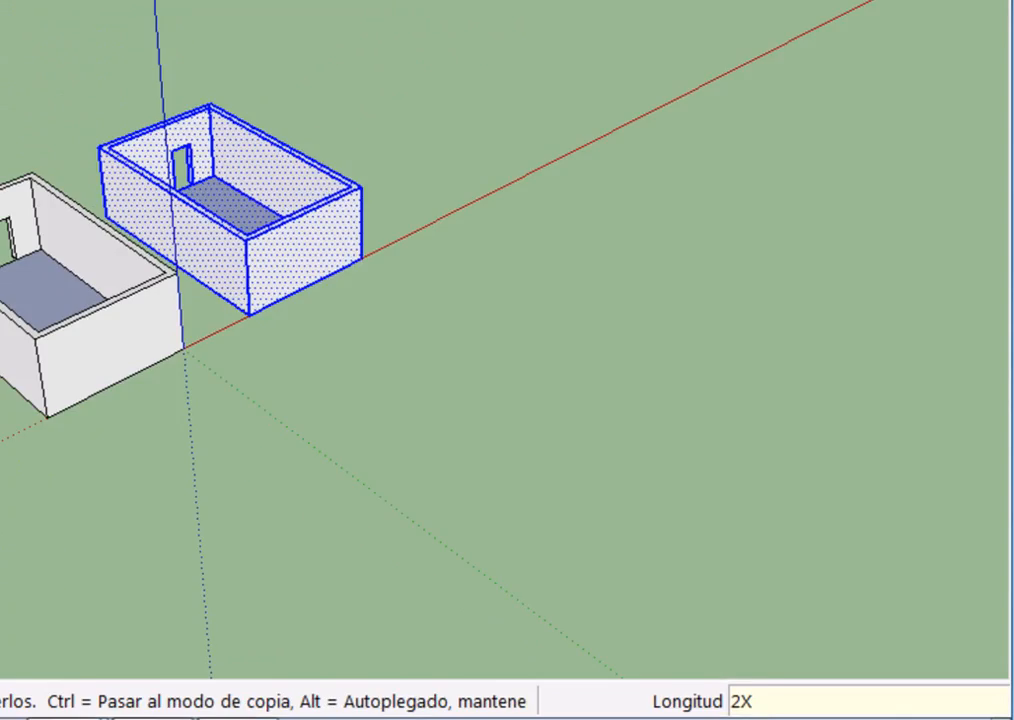
key("Return")
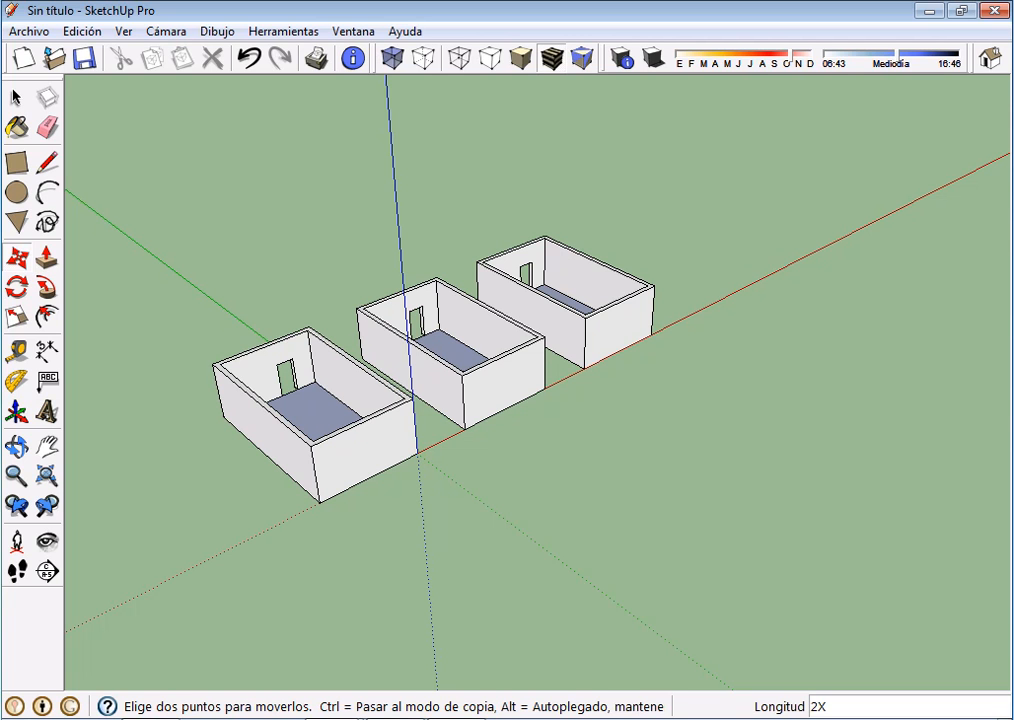
Change the room array multiplier to 4X, and undo the copies to leave only the original room
type("4X")
key("Return")
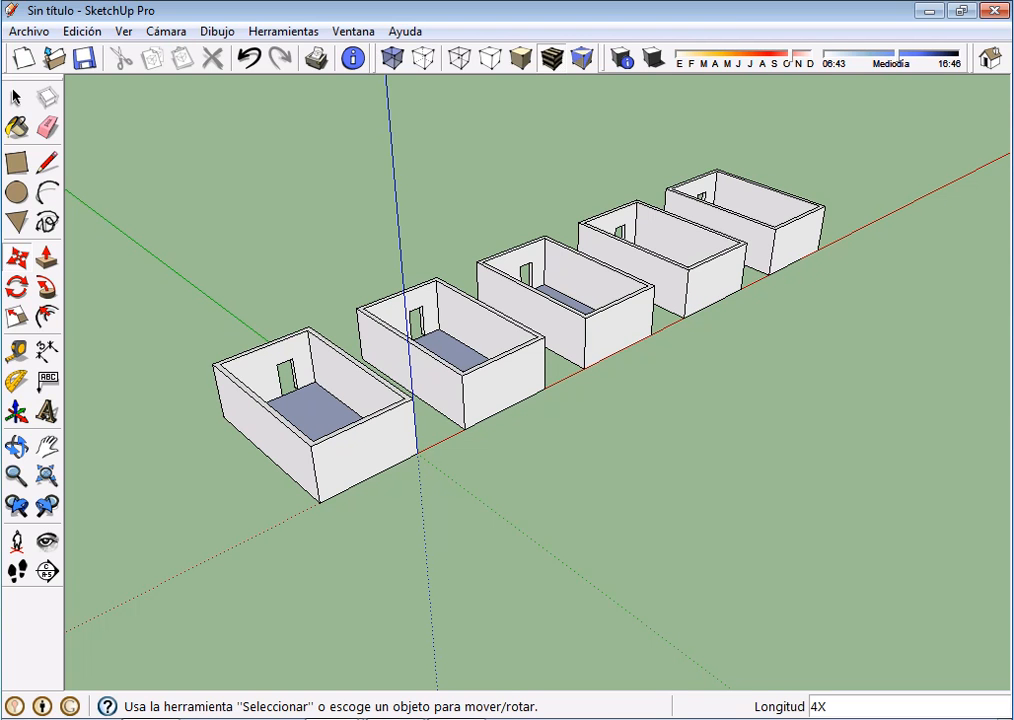
left_click(249, 58)
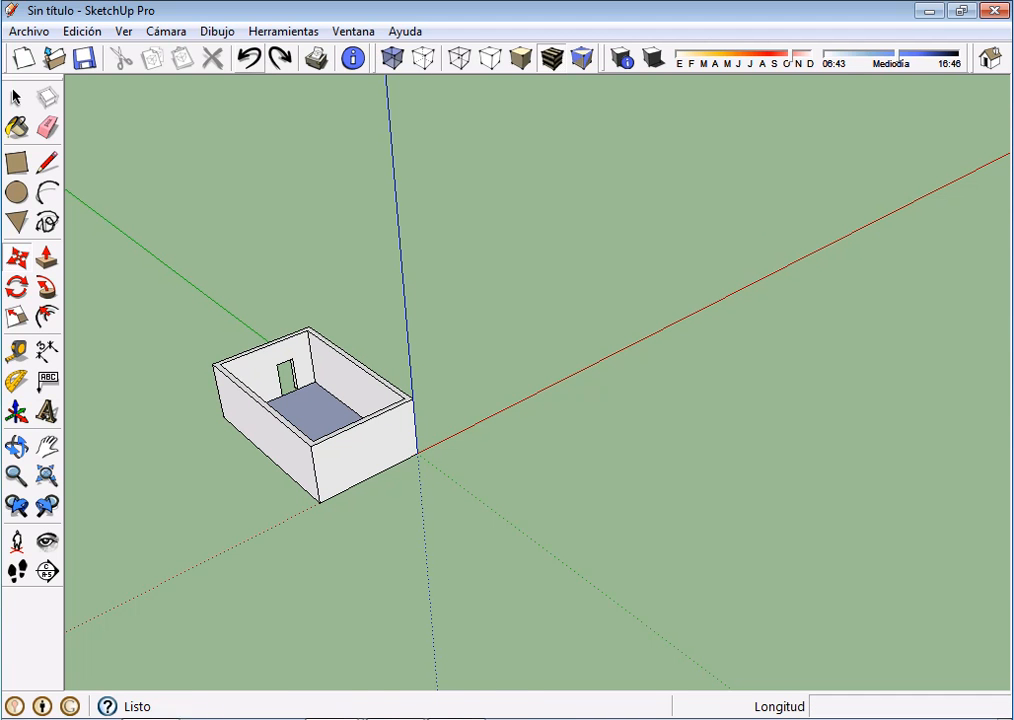
Reselect the original room and place a copy about 67.6 m away along the red axis, starting from its front lower corner
left_click(16, 97)
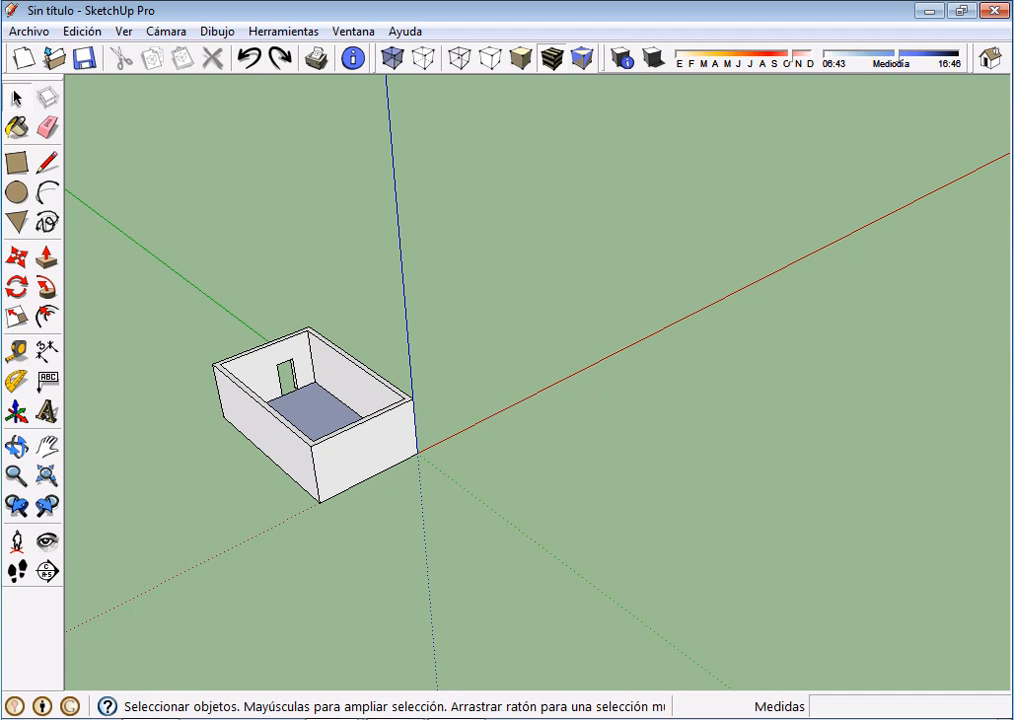
triple_click(365, 450)
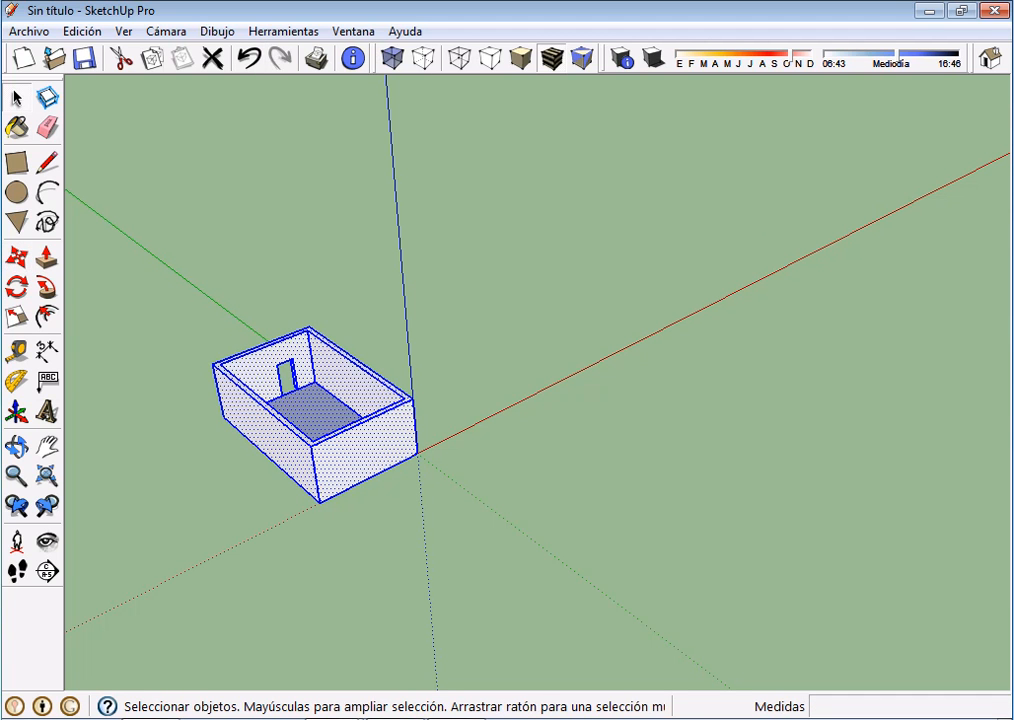
scroll(450, 405, "down", 3)
middle_click_drag(450, 405, 435, 403)
scroll(490, 425, "up", 2)
scroll(498, 425, "down", 3)
scroll(500, 428, "up", 2)
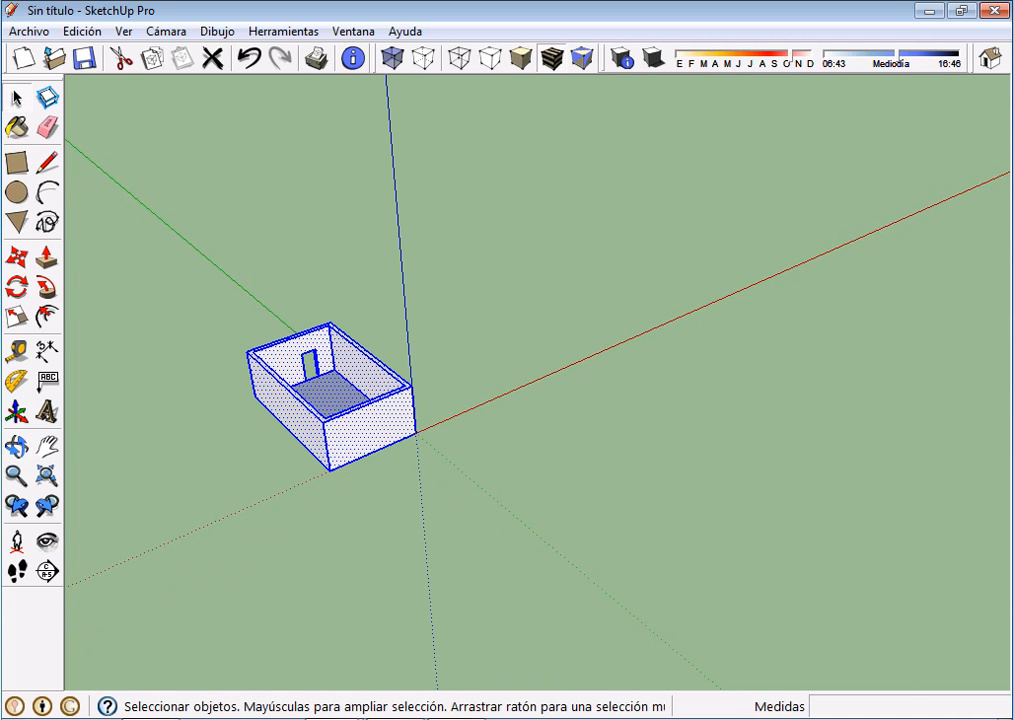
middle_click_drag(500, 428, 411, 526, "shift")
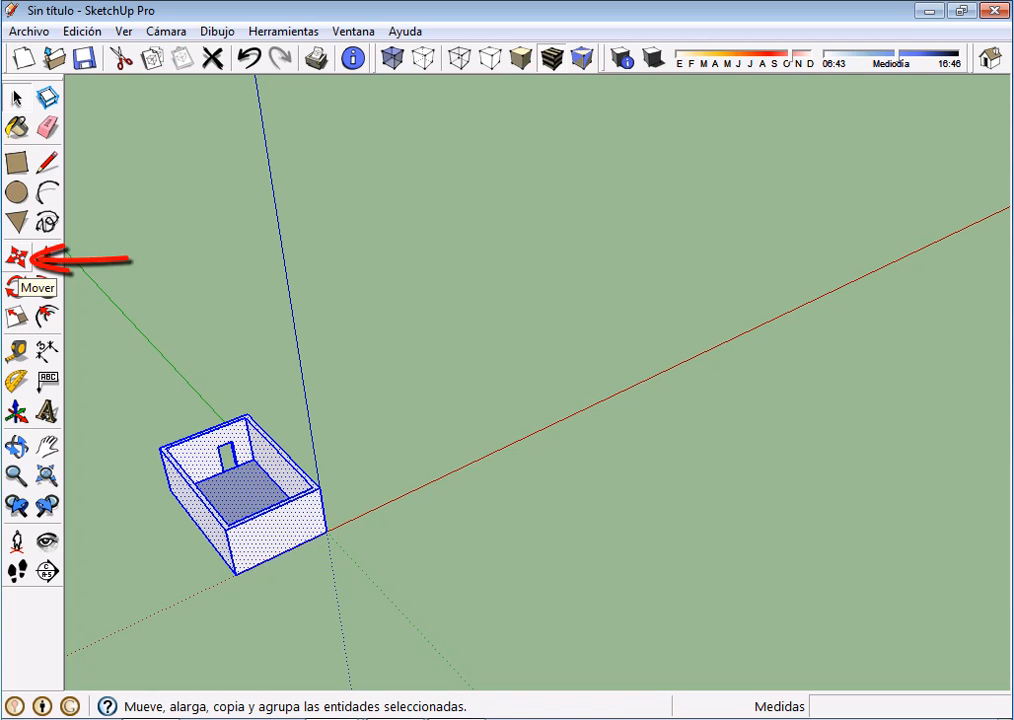
left_click(17, 258)
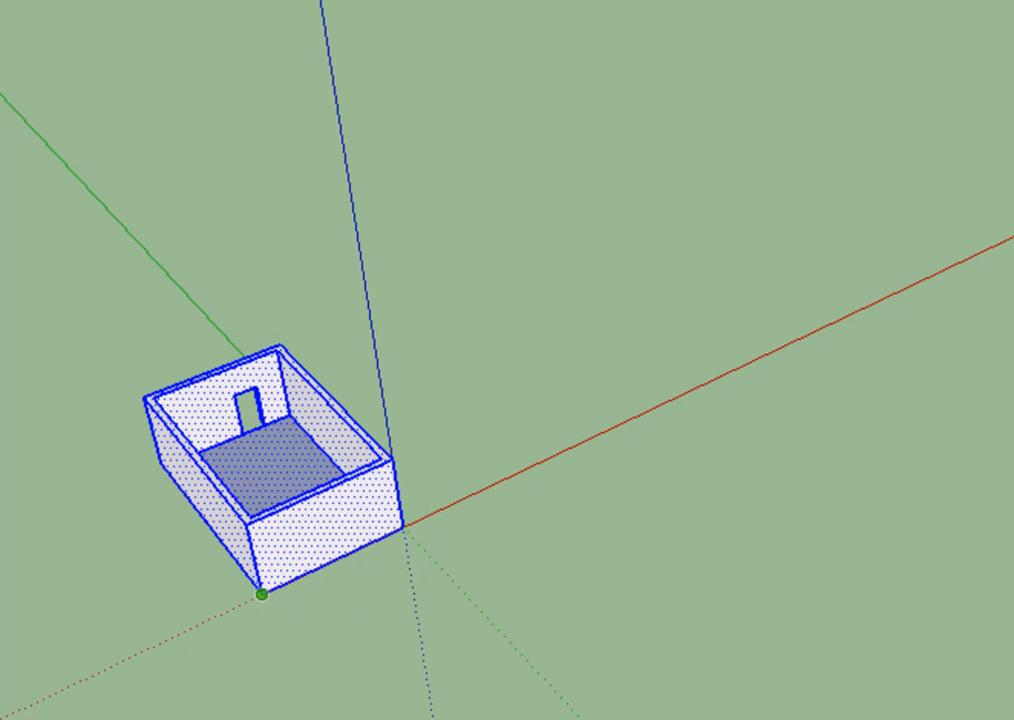
left_click(262, 594)
key("ctrl")
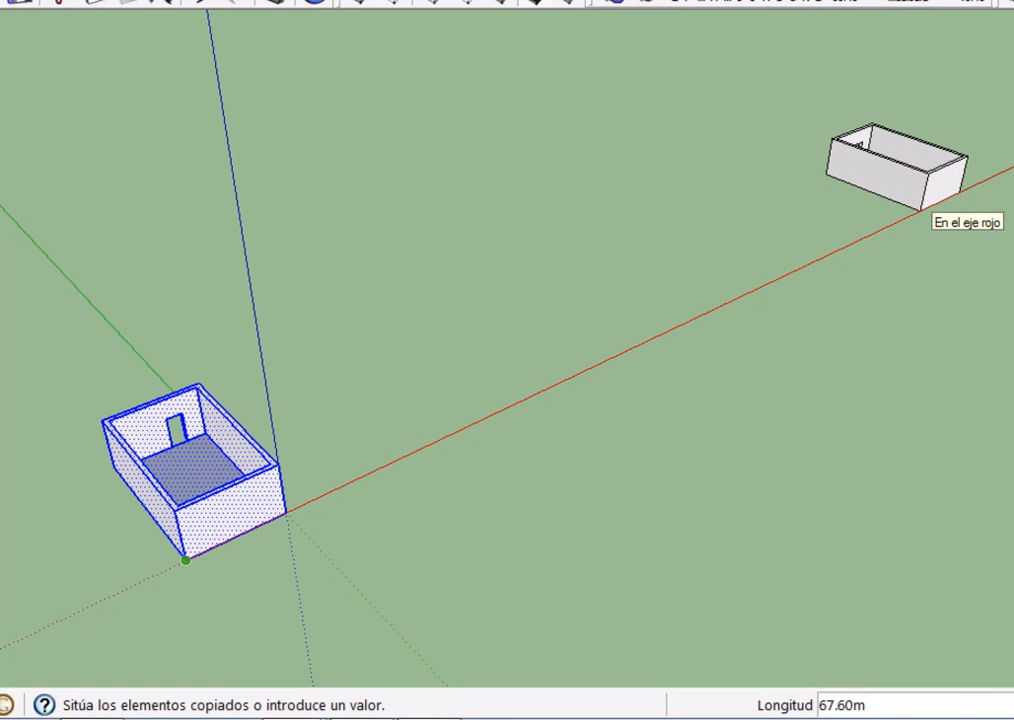
left_click(921, 209)
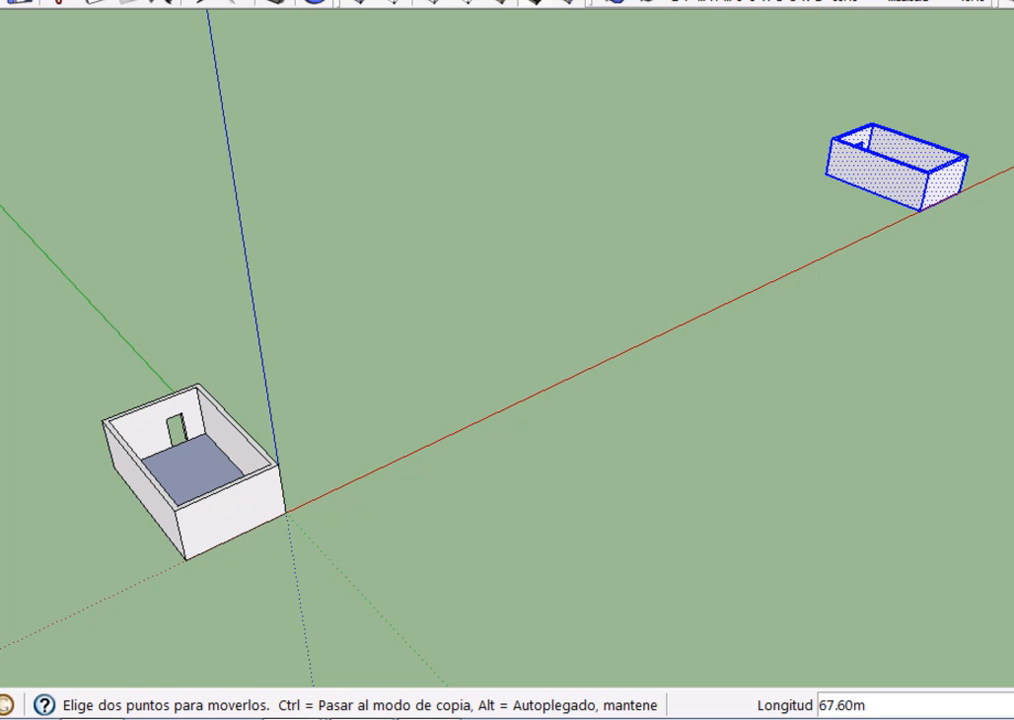
Divide the distance between the original room and its far copy into five equal intervals with 5/
type("5/")
key("Return")
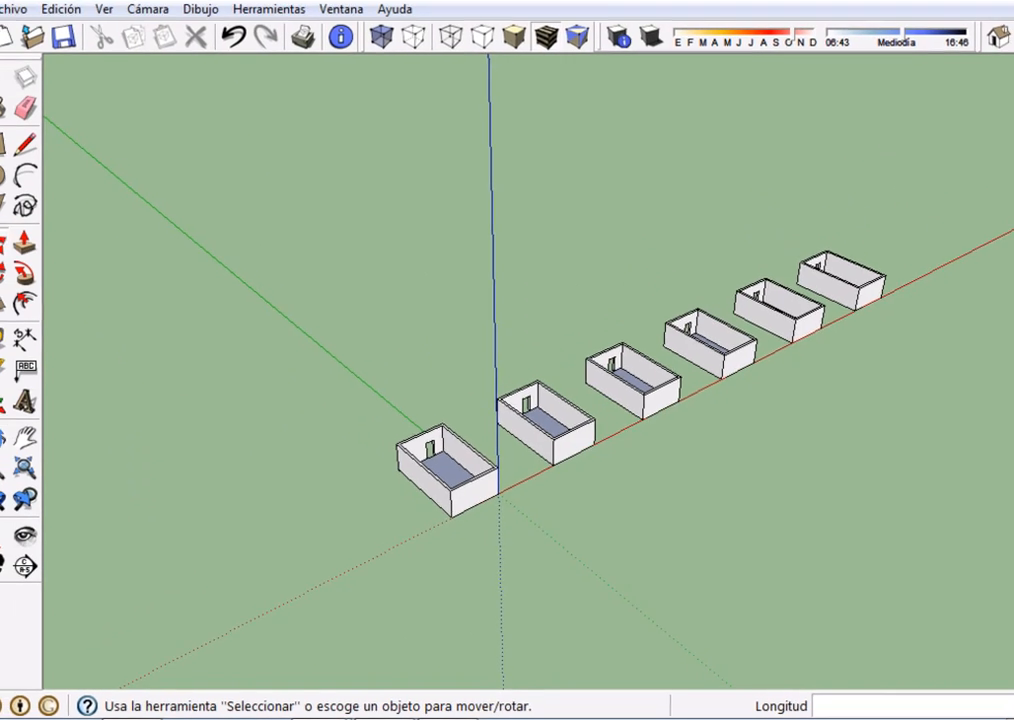
Undo the divided row of copies to leave only the original room
middle_click_drag(578, 559, 528, 535)
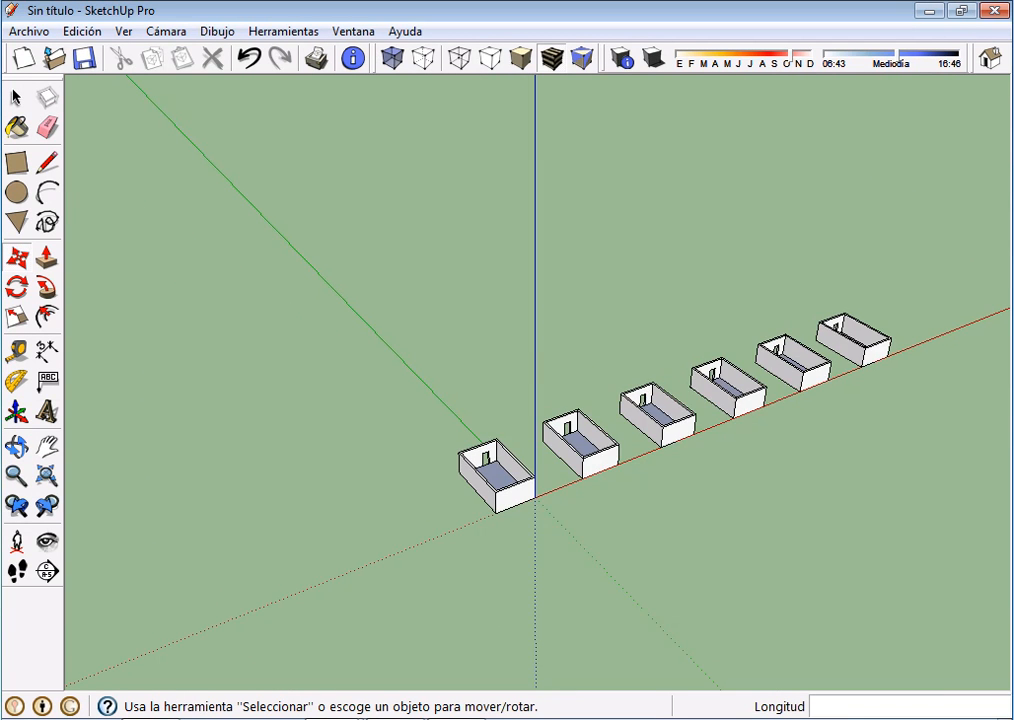
key("ctrl+z")
scroll(528, 535, "up", 4)
scroll(528, 536, "up", 1)
middle_click_drag(528, 536, 516, 473)
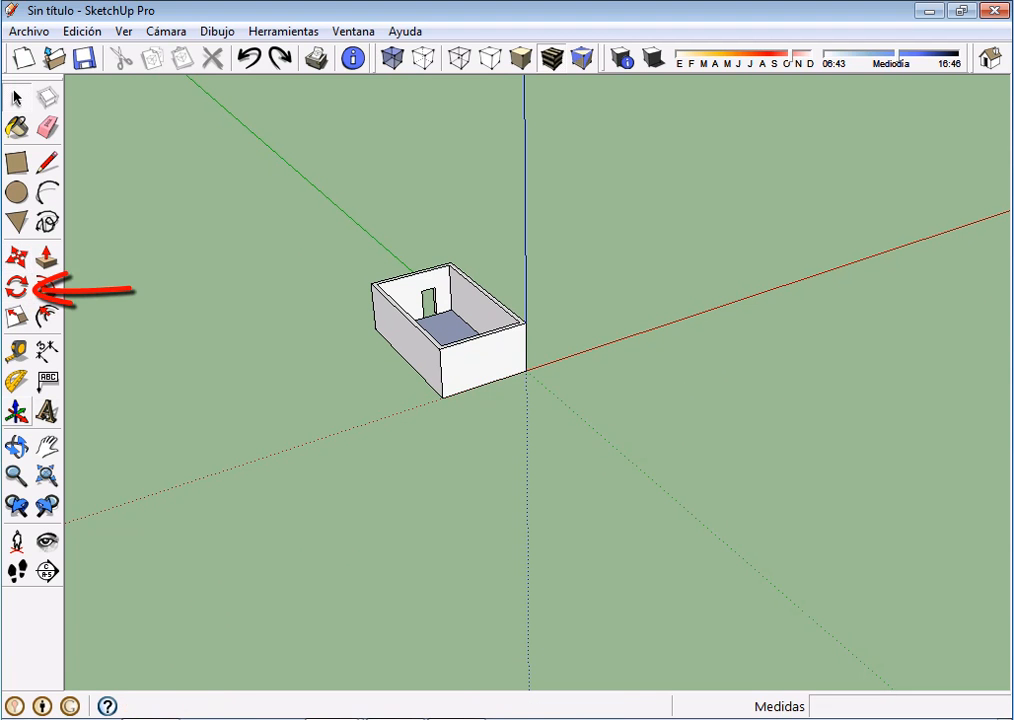
Select the whole room and rotate it on the ground plane about its front lower corner, taking the red axis as reference
left_click(16, 98)
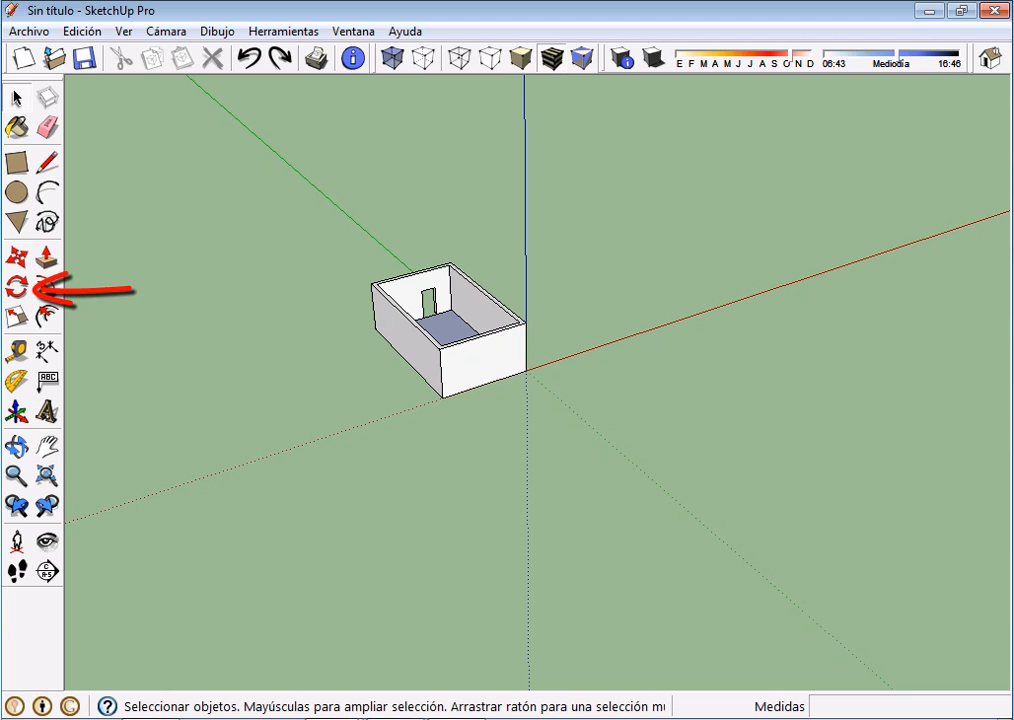
triple_click(484, 361)
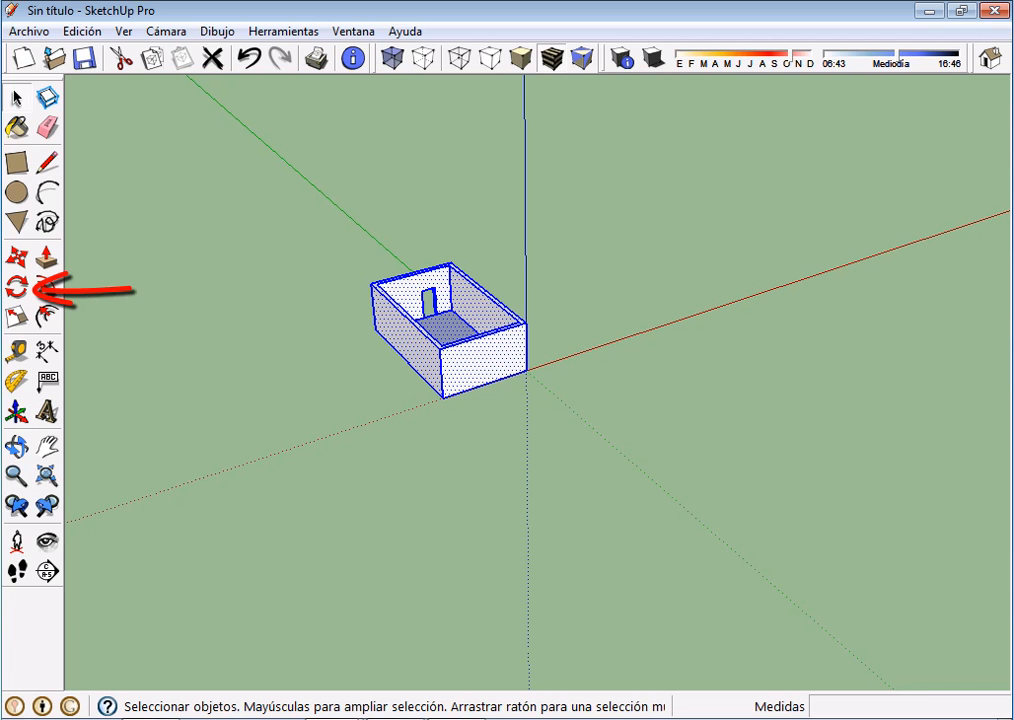
left_click(17, 288)
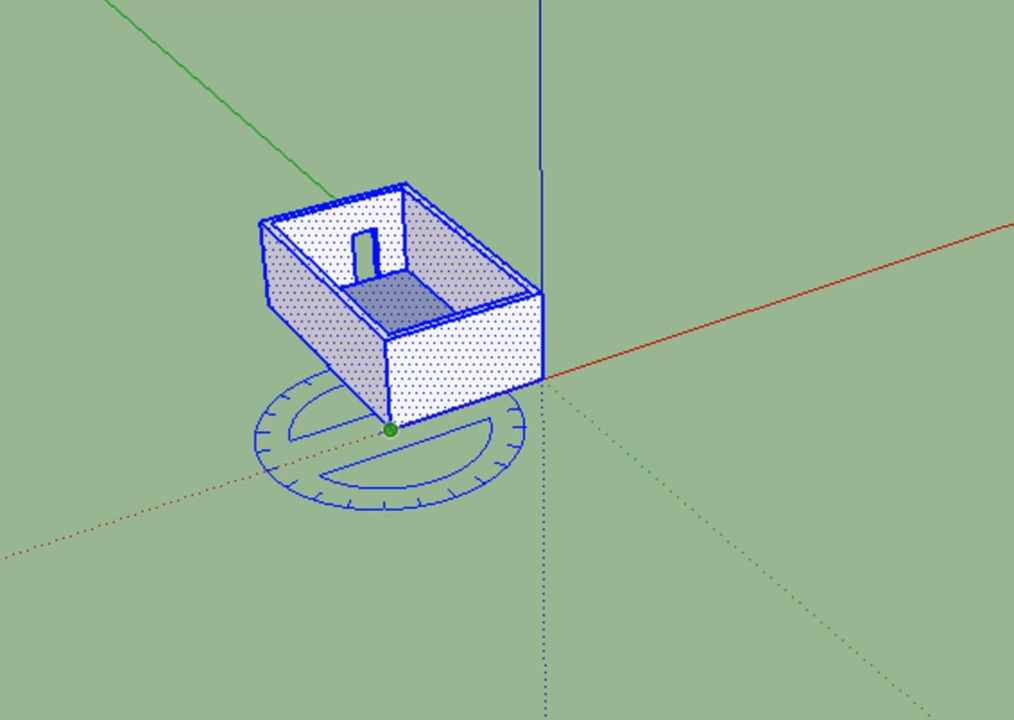
left_click(390, 430)
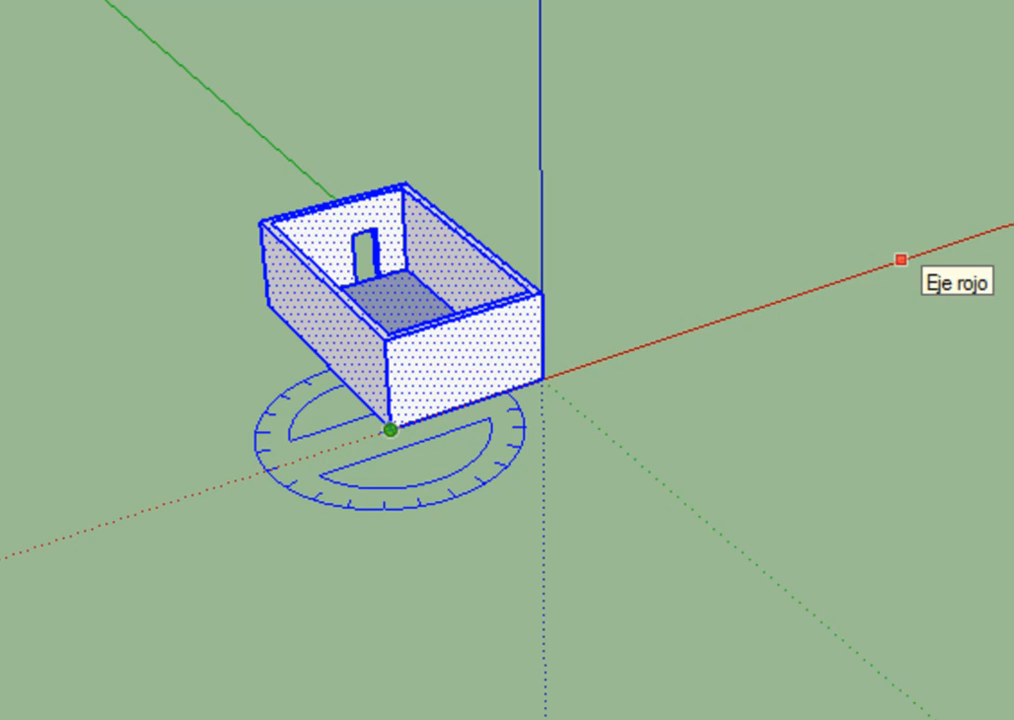
left_click(901, 260)
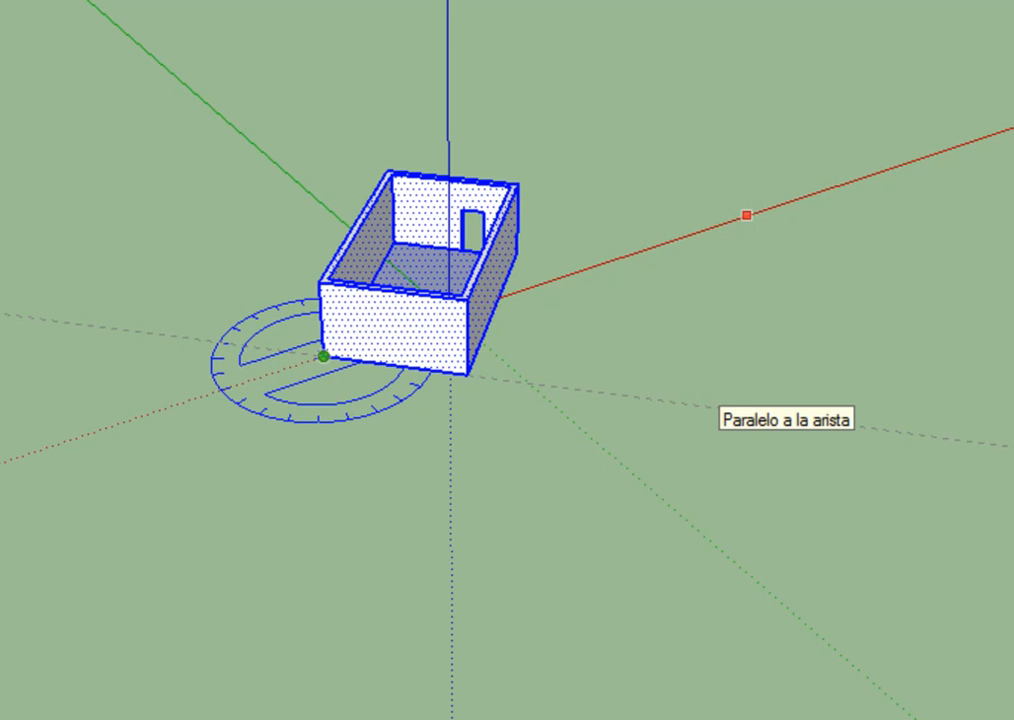
left_click(747, 215)
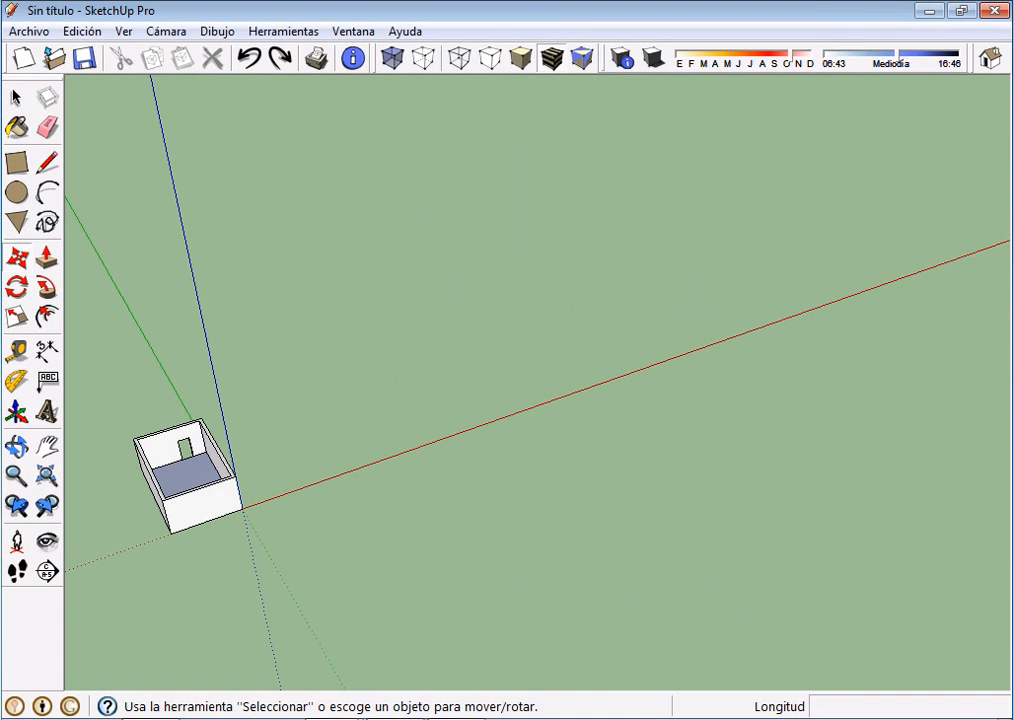
Undo the rotation of the room to restore its original alignment with the axes
middle_click_drag(520, 380, 540, 378)
middle_click_drag(400, 450, 610, 348, "shift")
middle_click_drag(520, 380, 568, 379)
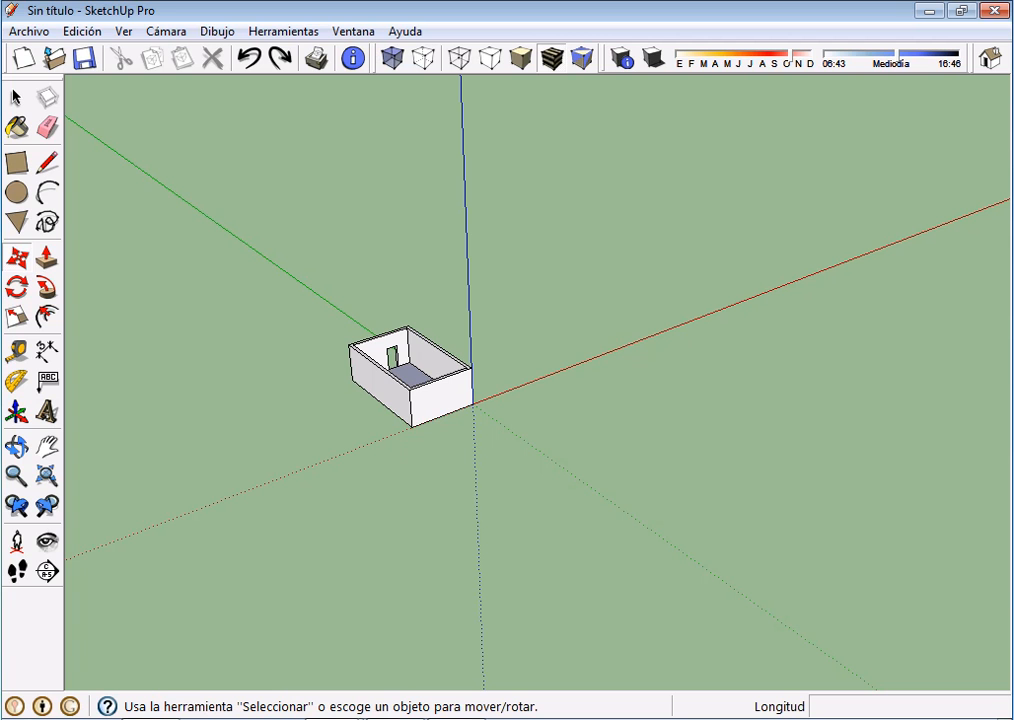
middle_click_drag(560, 385, 508, 326)
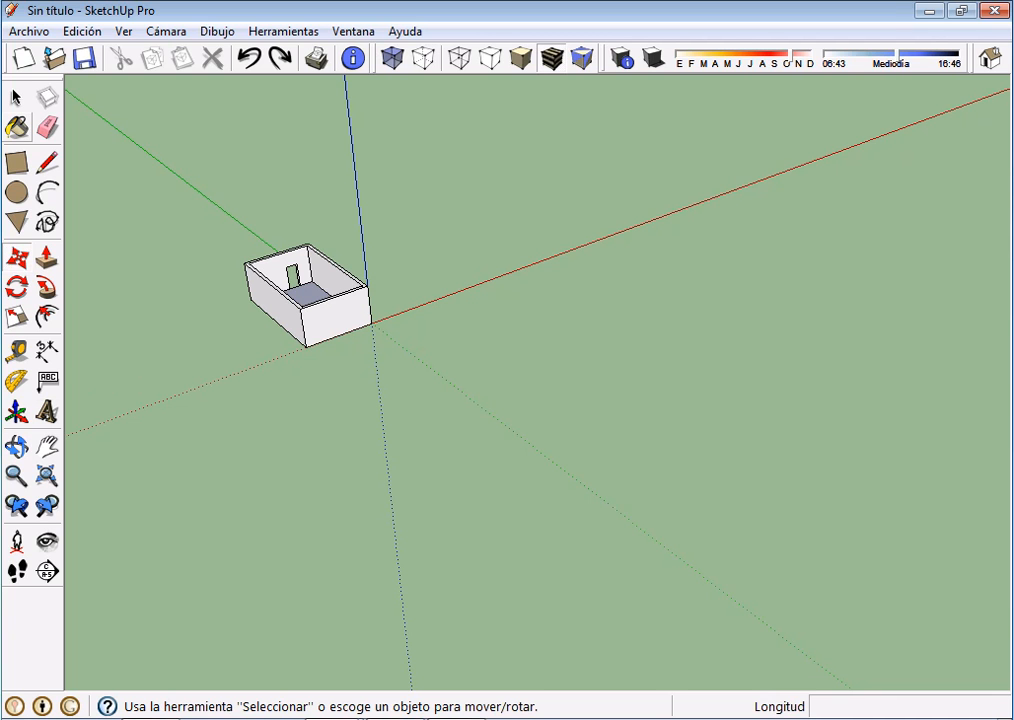
Select the whole room and make a copy of it rotated 37.9° on the ground plane about a point on the green axis
left_click(15, 97)
left_click_drag(236, 215, 436, 415)
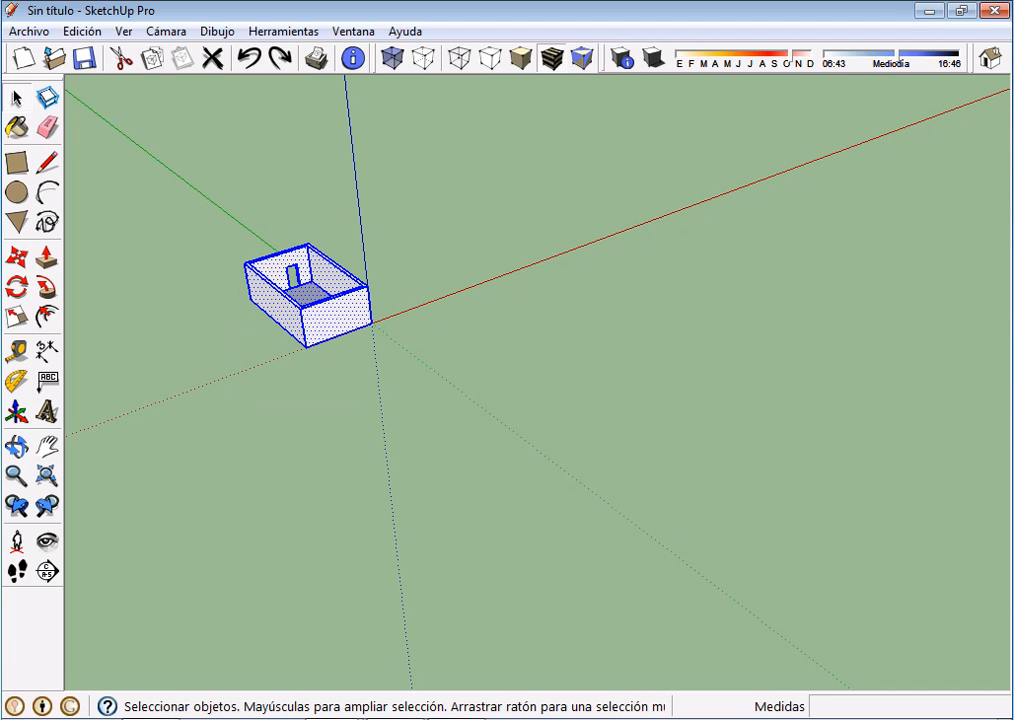
left_click(16, 287)
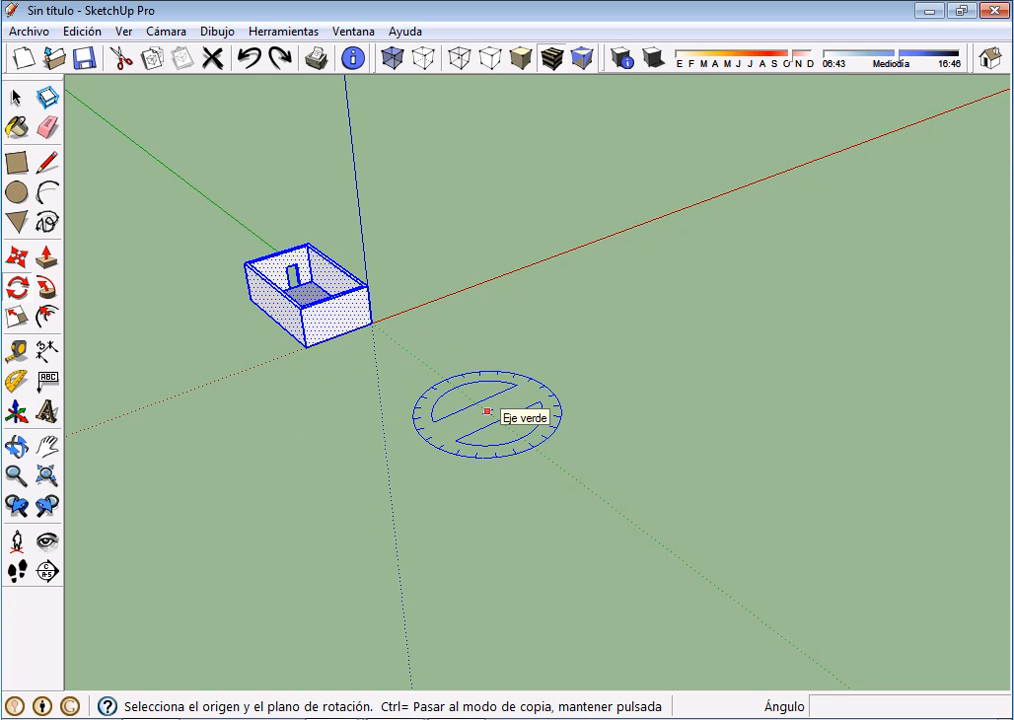
left_click(487, 411)
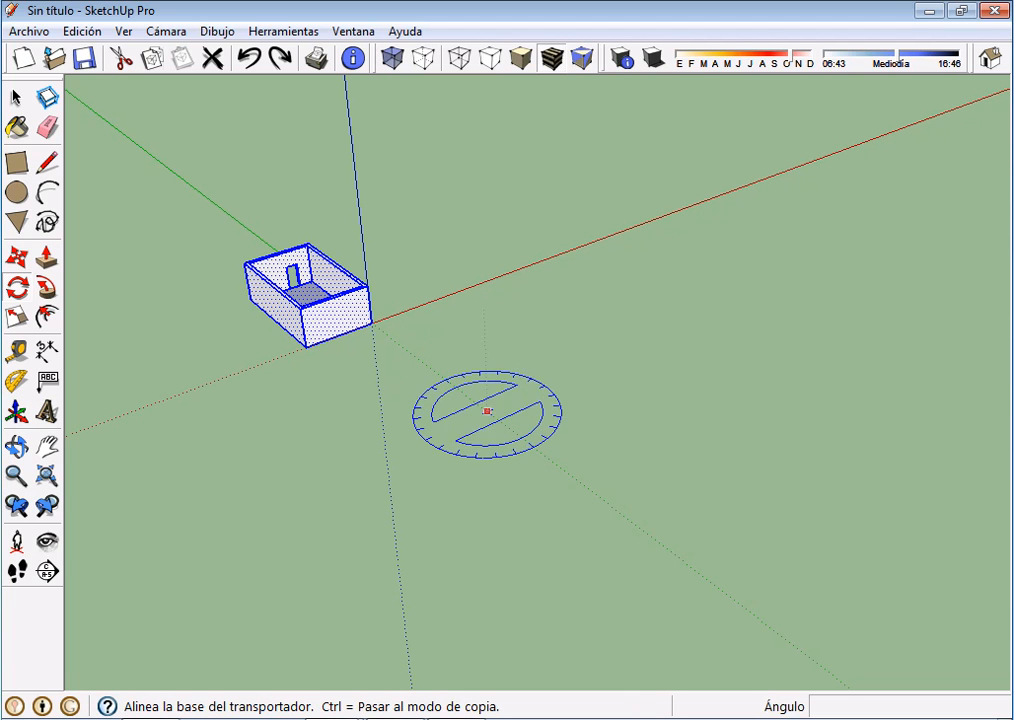
left_click(254, 233)
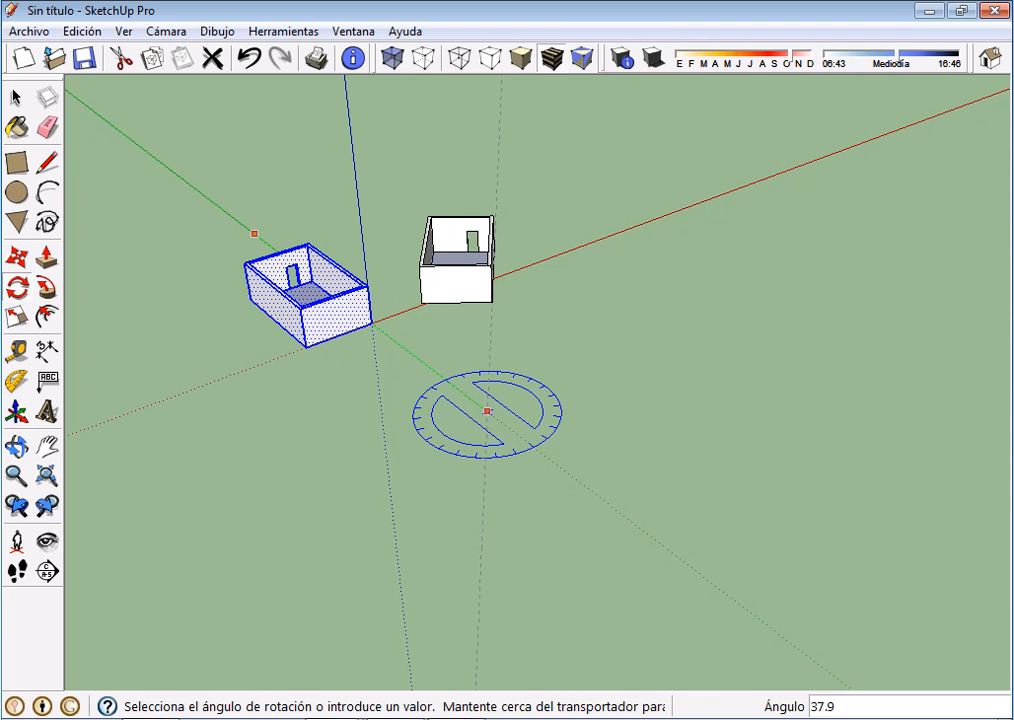
left_click(487, 411)
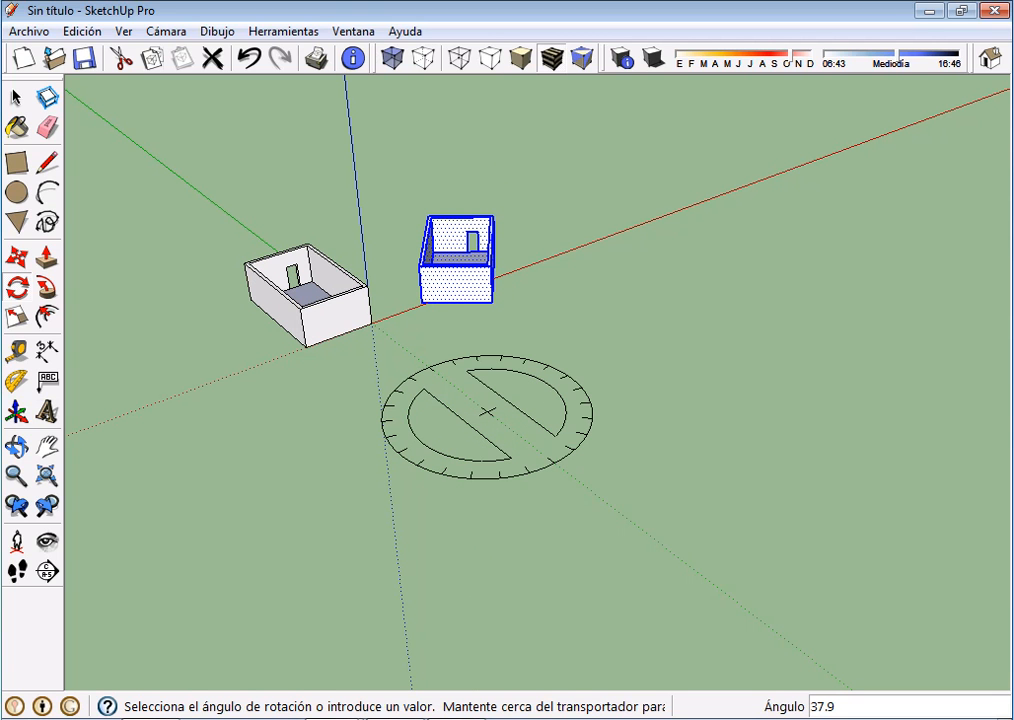
Repeat the rotated copy as a polar array with 5X, and undo the array to leave only the original room
type("5X")
key("Return")
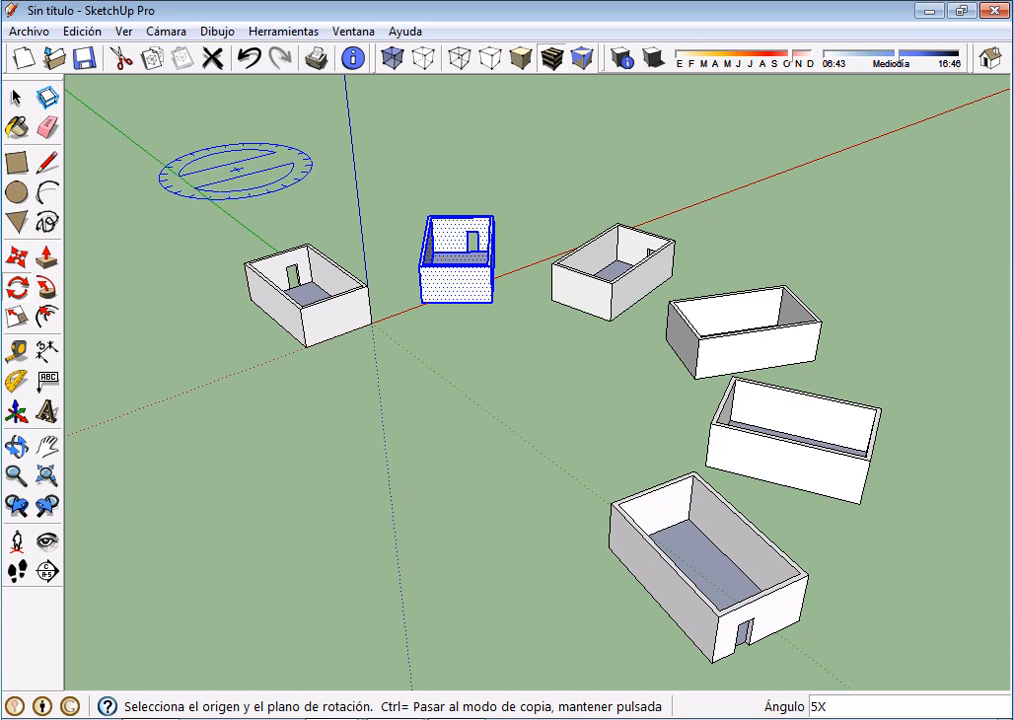
left_click(250, 58)
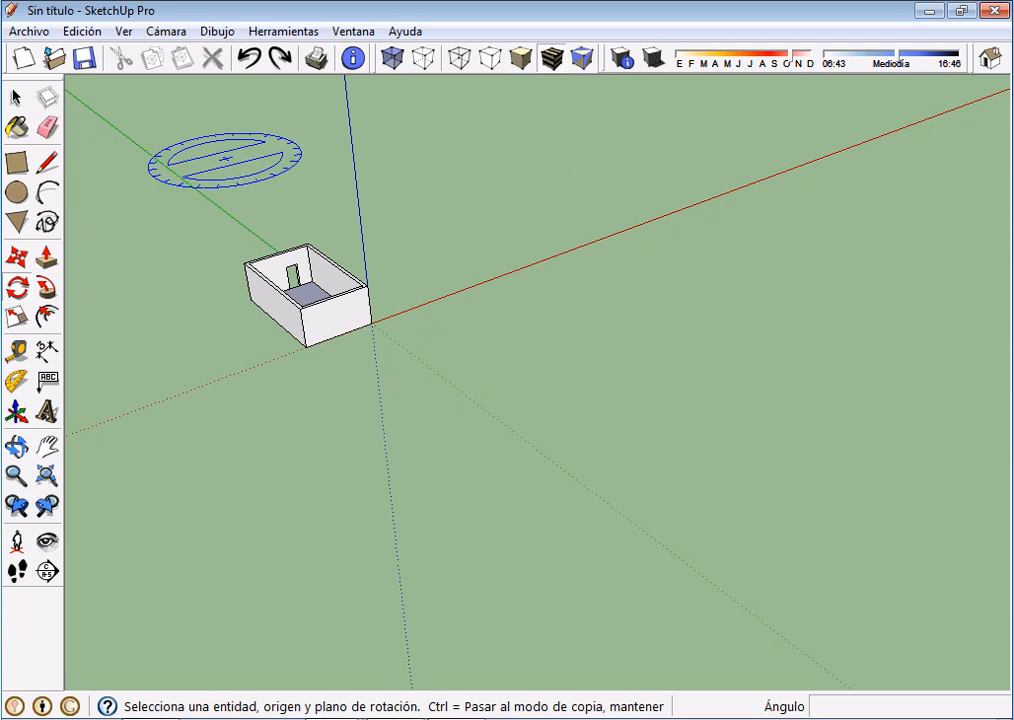
Select the whole room and copy it rotated 180° on the ground plane about a point on the green axis
left_click(16, 97)
left_click_drag(177, 204, 450, 395)
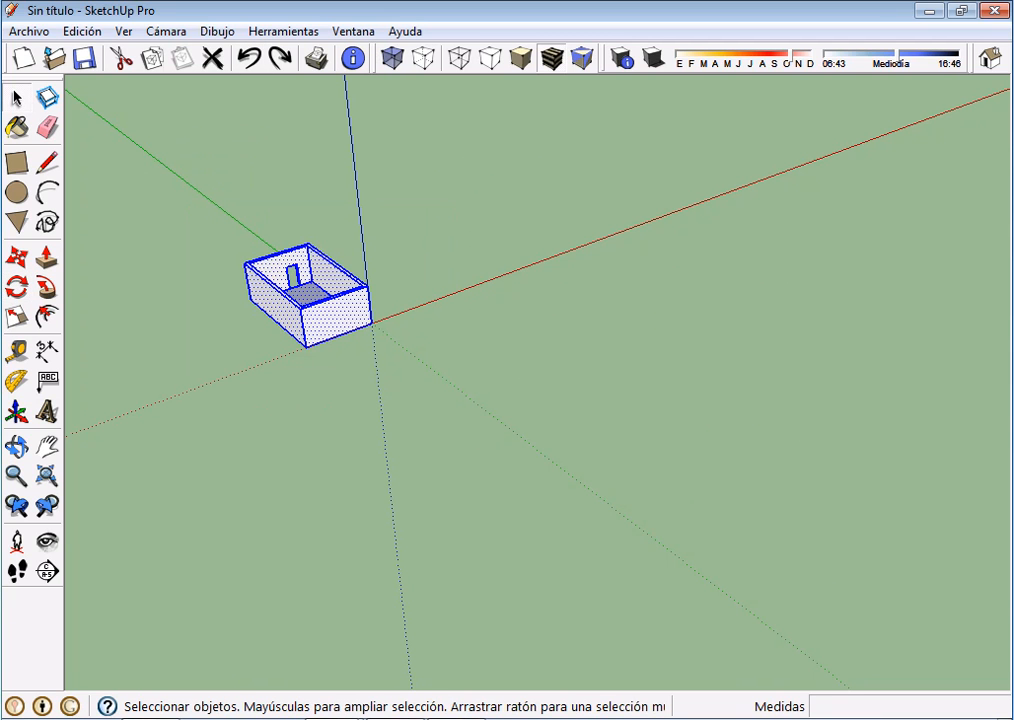
left_click(16, 287)
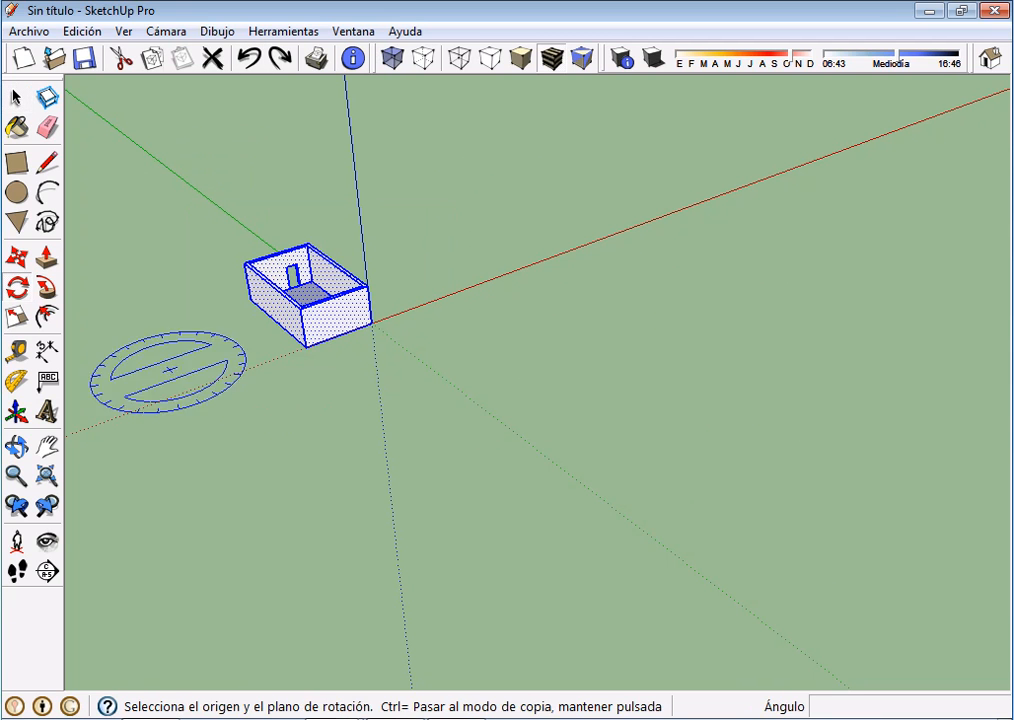
left_click(508, 428)
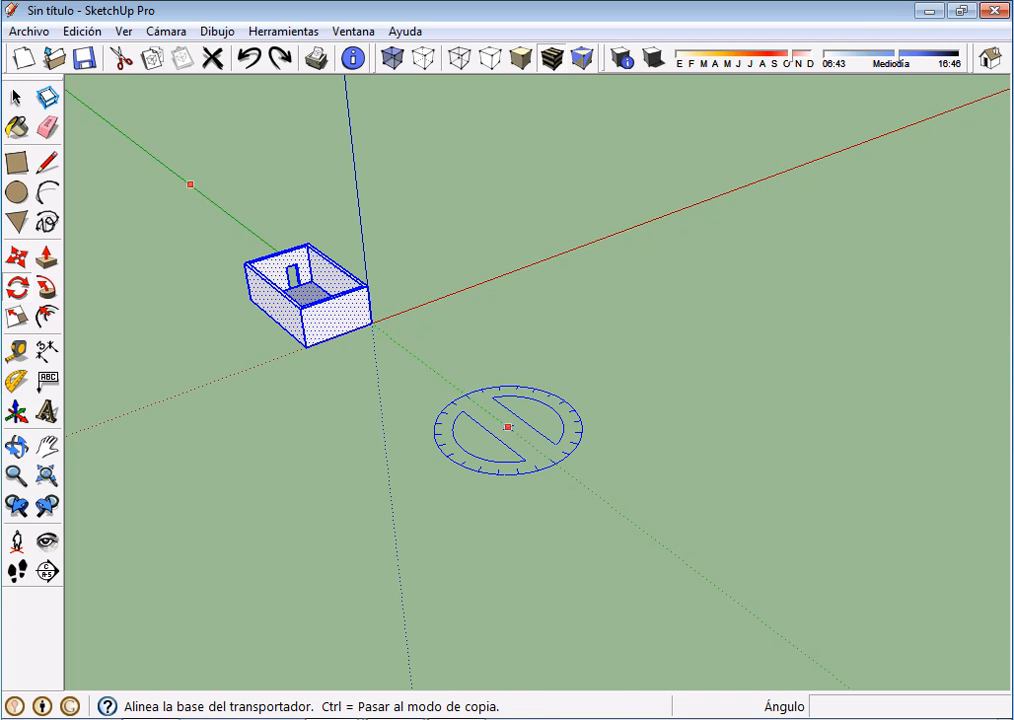
left_click(190, 184)
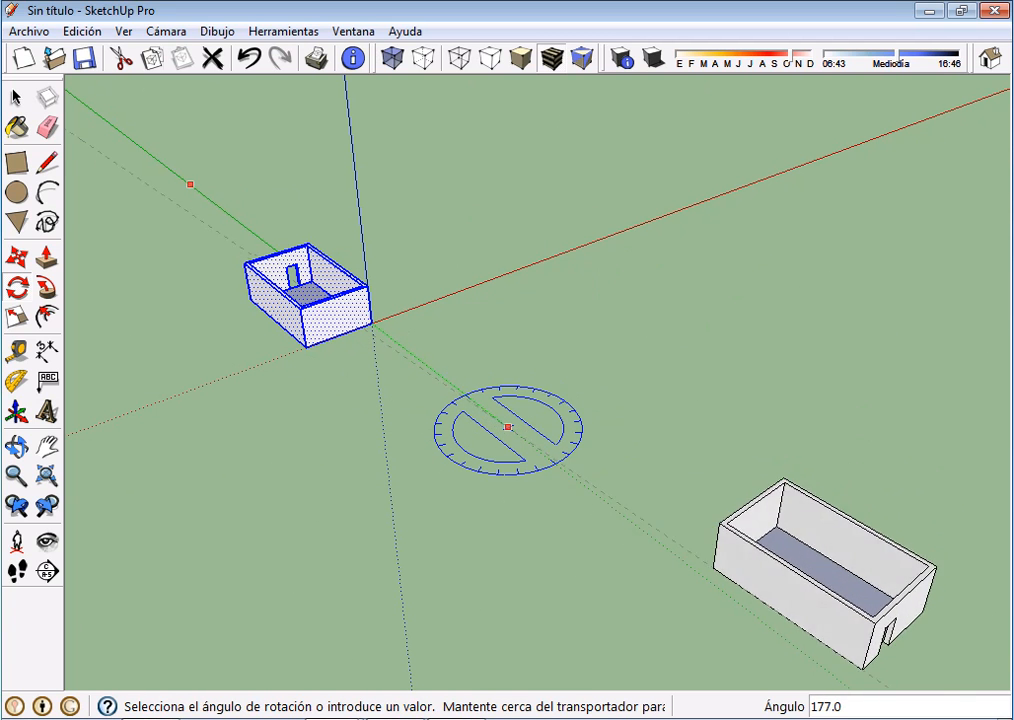
left_click(840, 652)
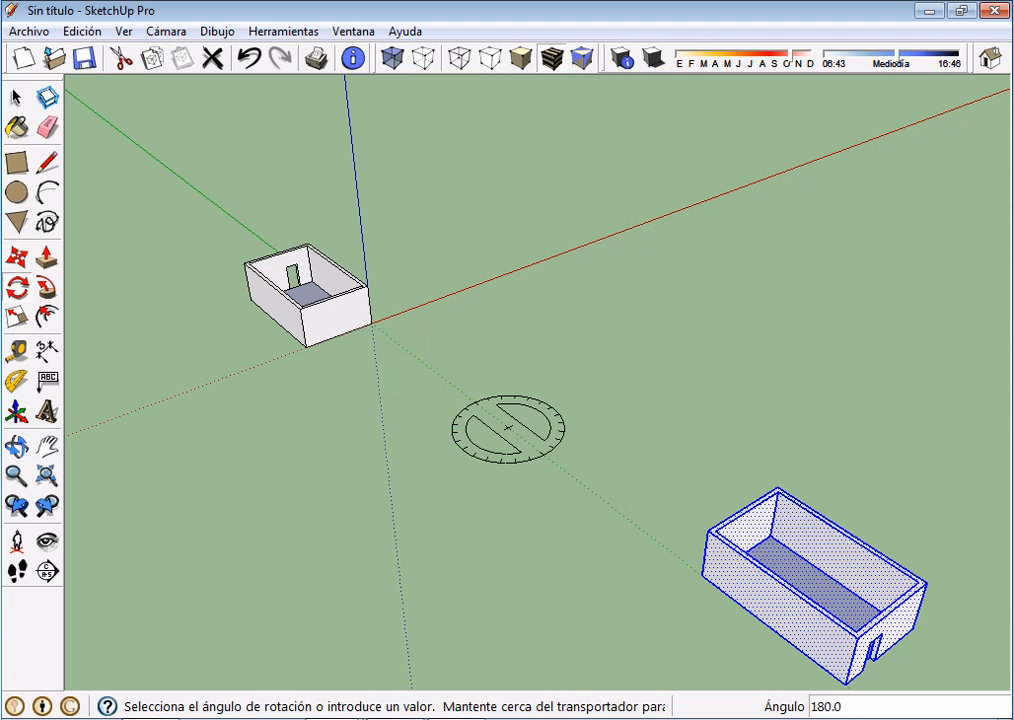
Divide the 180° rotation between the room and its copy into five intervals with 5/, and undo the array
type("5")
type("/")
key("Return")
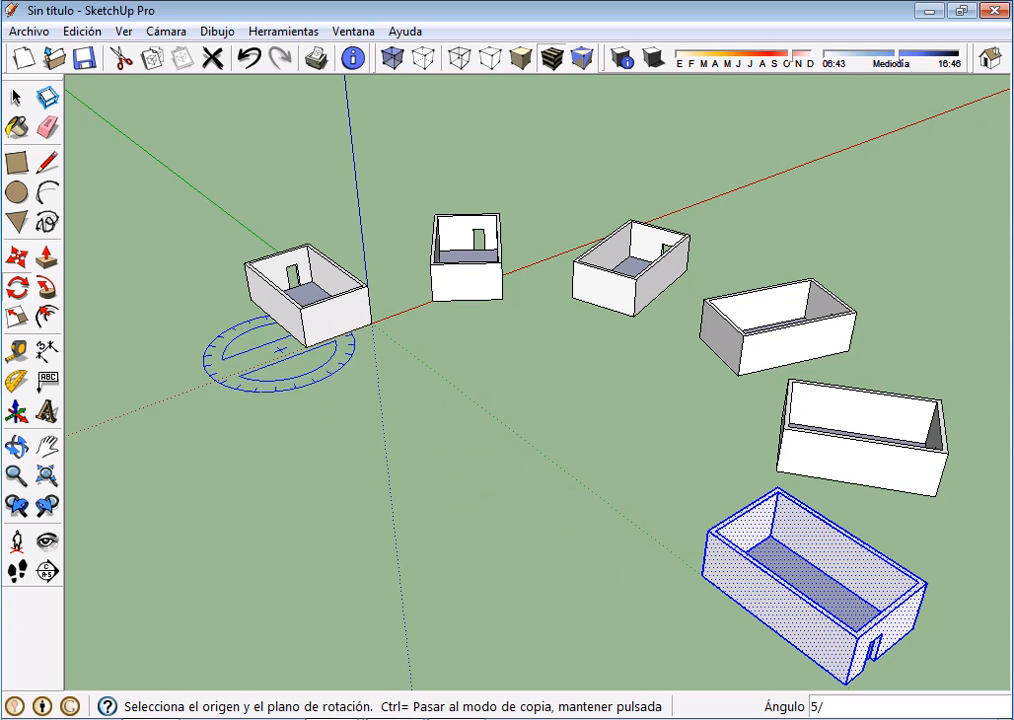
key("ctrl+z")
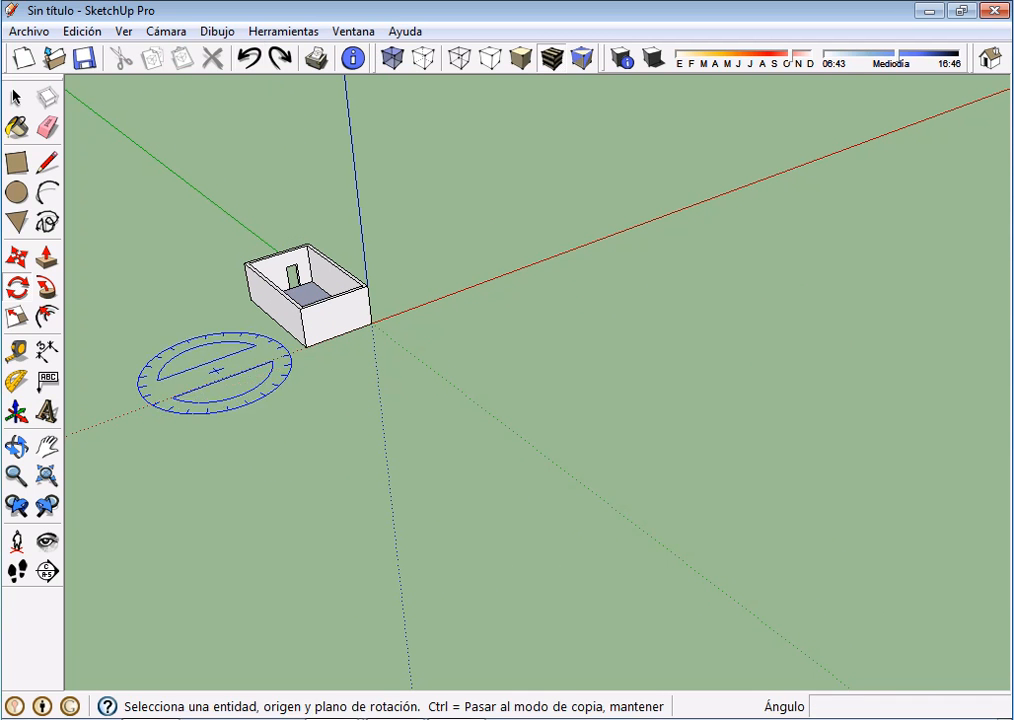
Draw a rectangle of about 8.38 m by 12.06 m on the ground plane, beyond the origin from the room
left_click(17, 163)
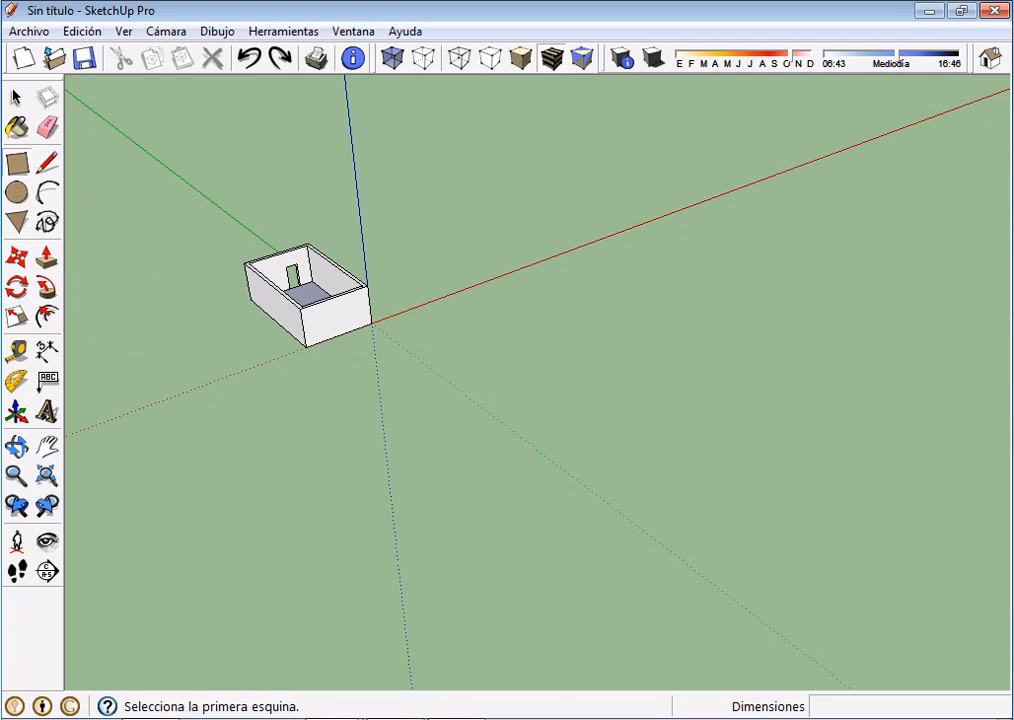
scroll(490, 418, "up", 2)
middle_click_drag(490, 418, 505, 480)
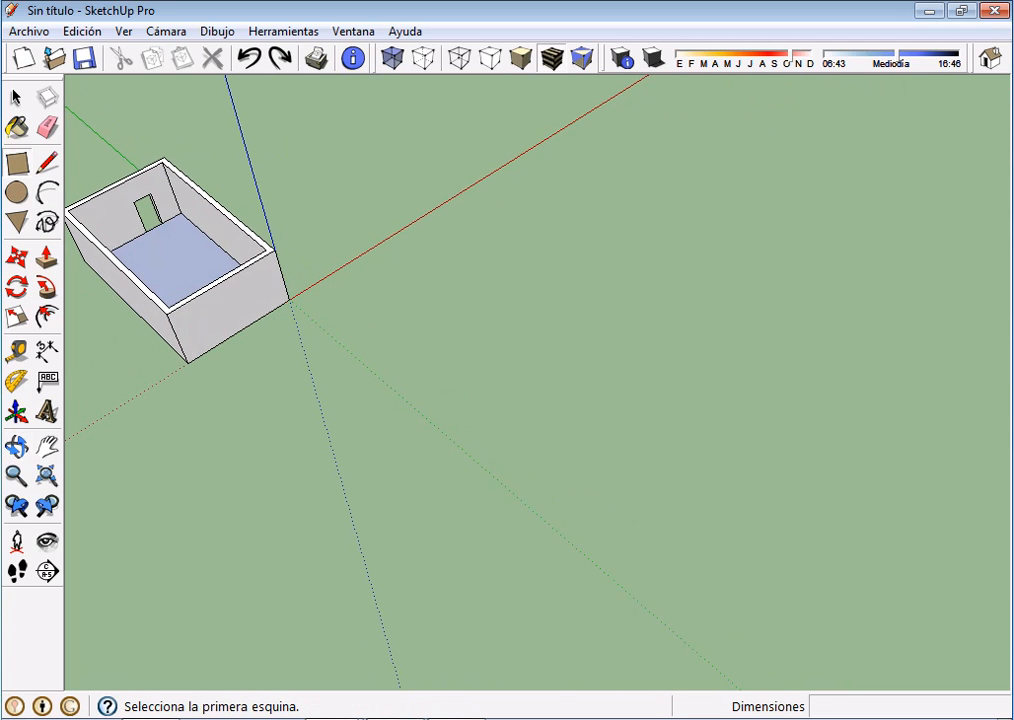
left_click(497, 375)
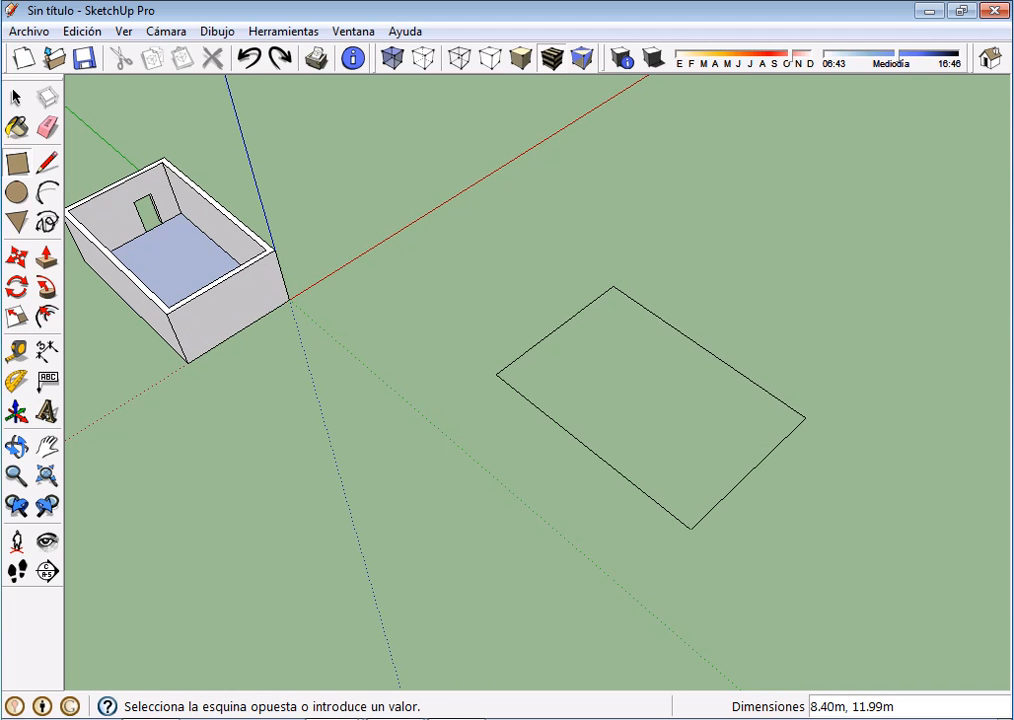
left_click(806, 420)
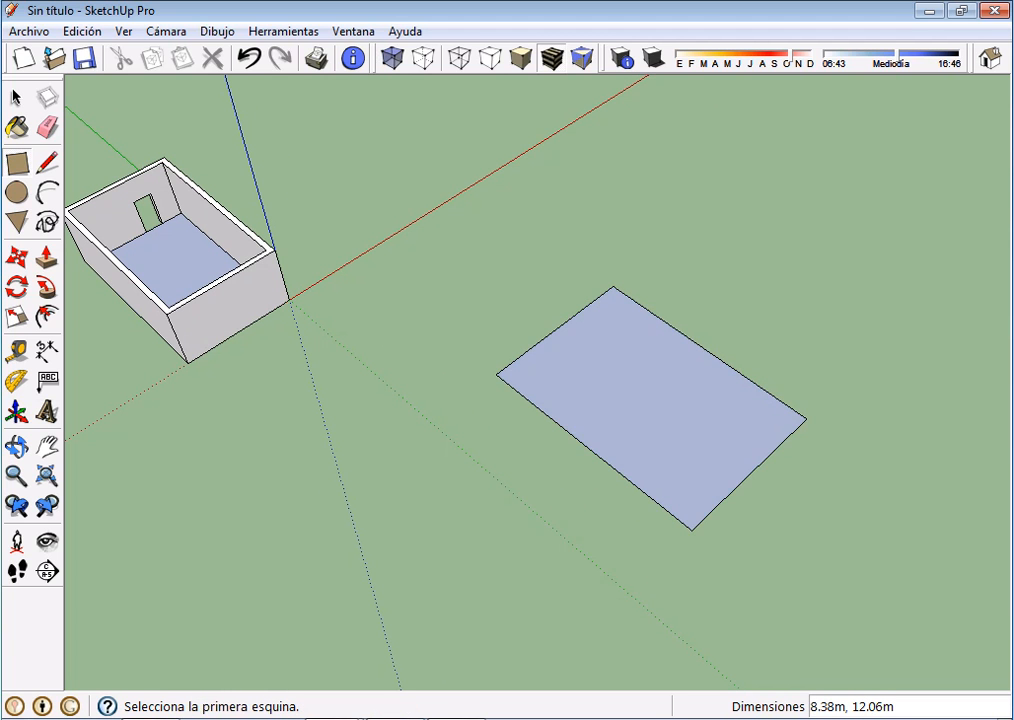
Draw a triangle with the Polygon tool and a circle of about 3.96 m radius on the ground near the rectangle
left_click(16, 222)
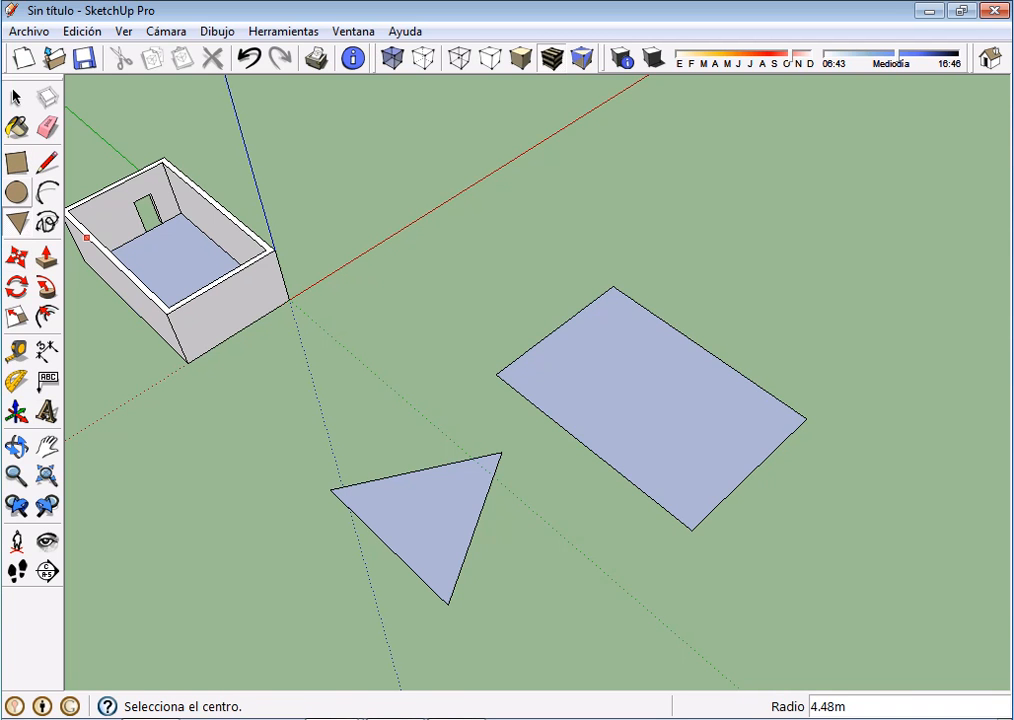
left_click(17, 193)
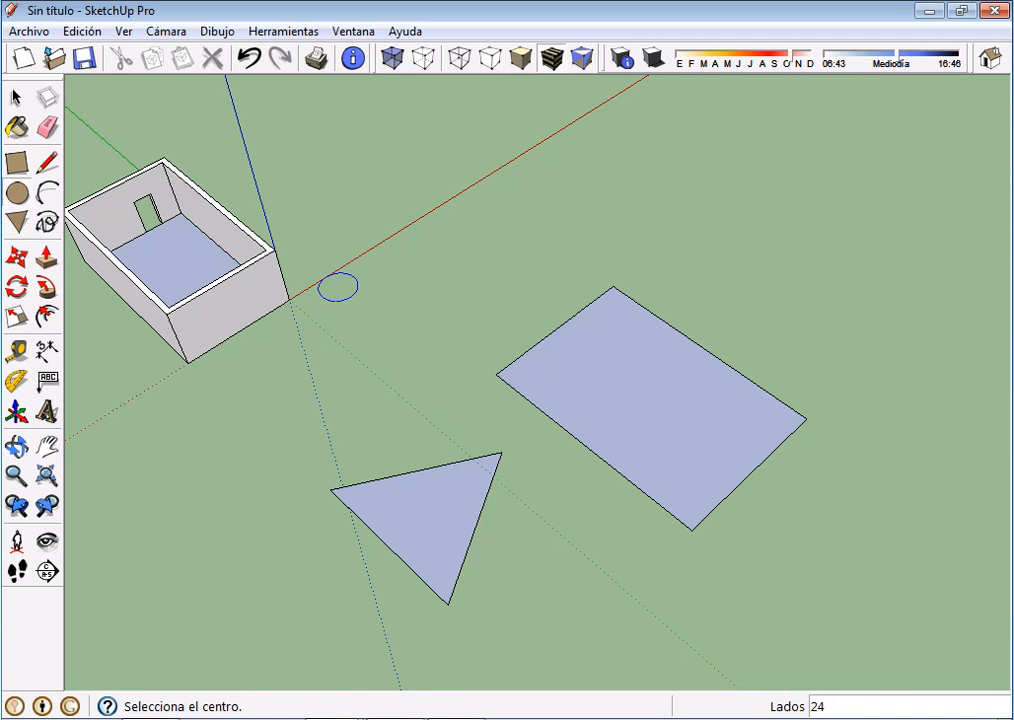
left_click(431, 308)
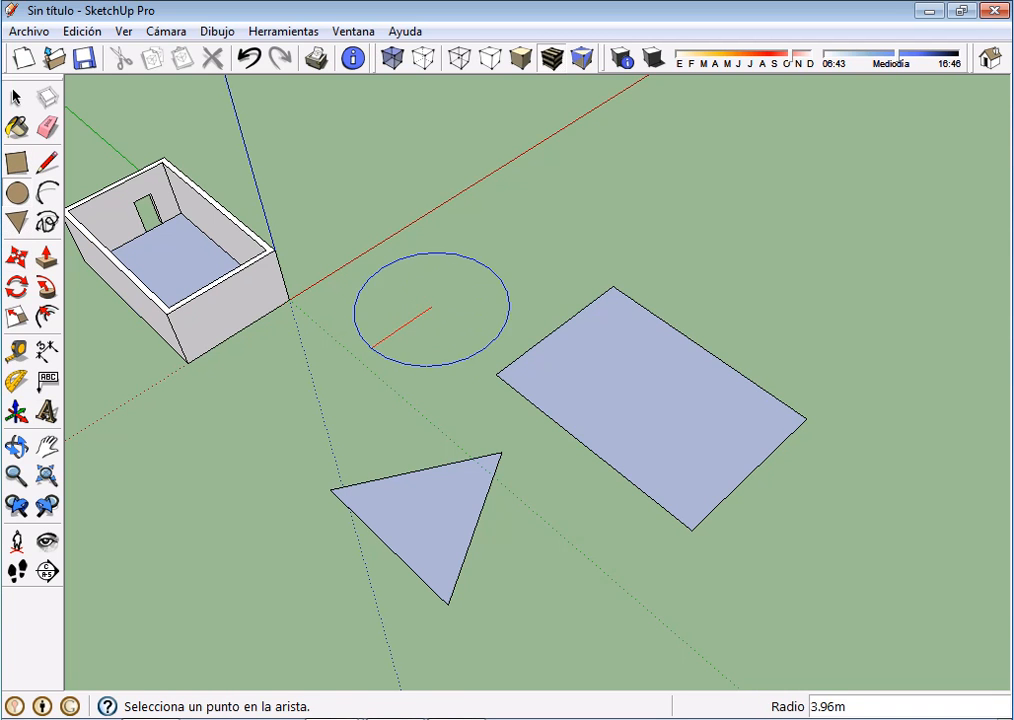
left_click(371, 348)
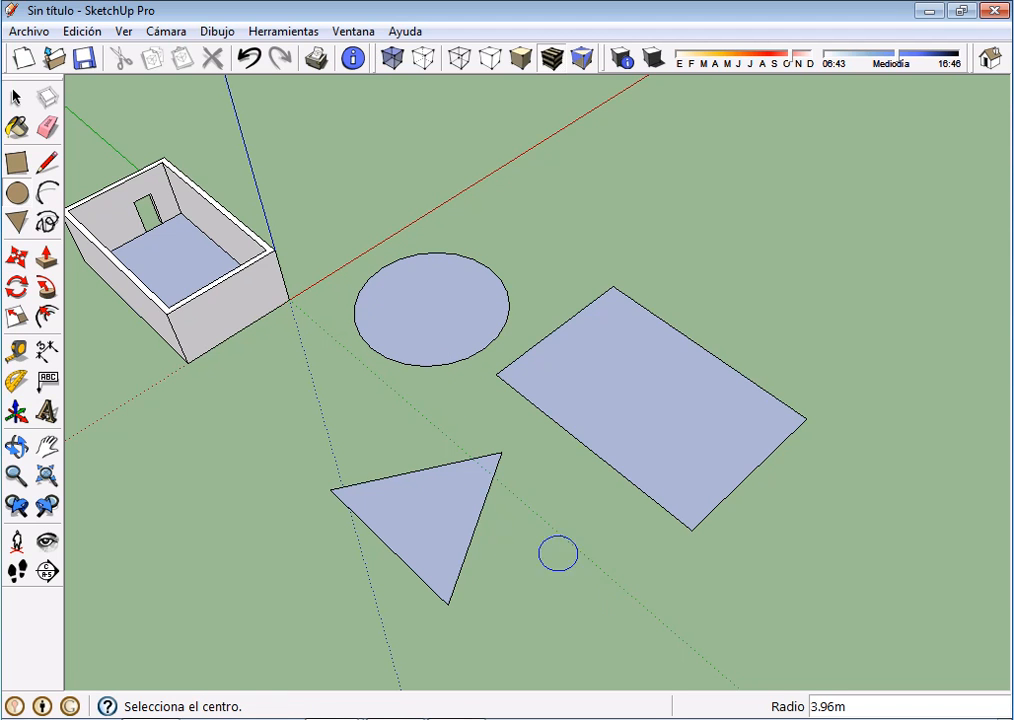
Select the rectangle's face with its edges and offset its outline inward by 0.3 m
left_click(15, 97)
left_click(15, 97)
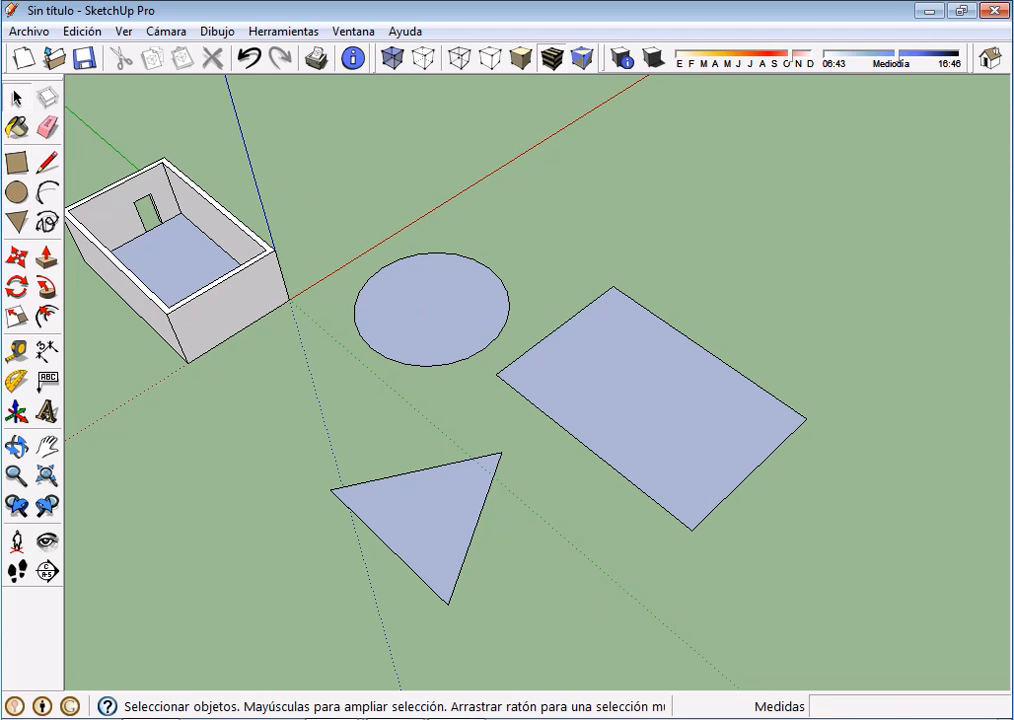
double_click(652, 408)
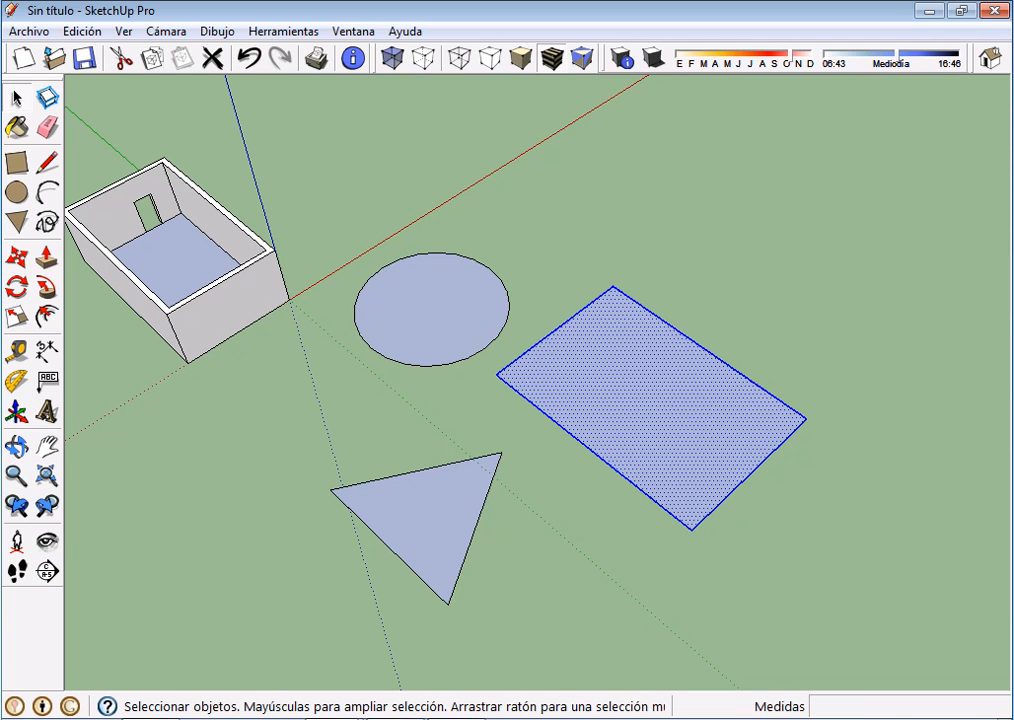
scroll(605, 404, "up", 3)
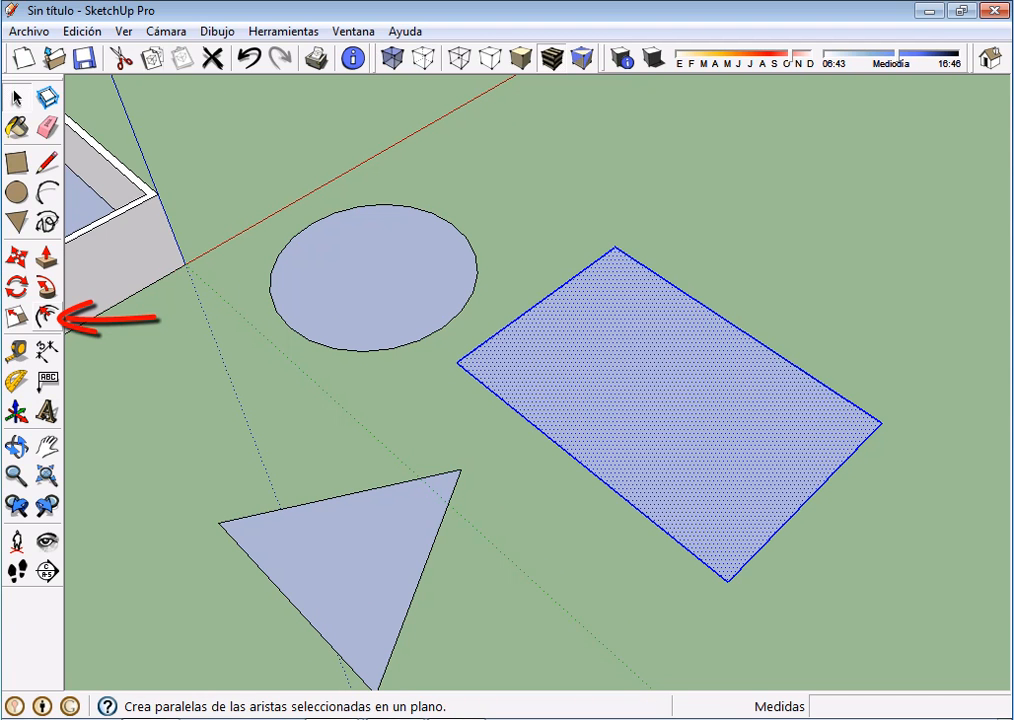
left_click(46, 318)
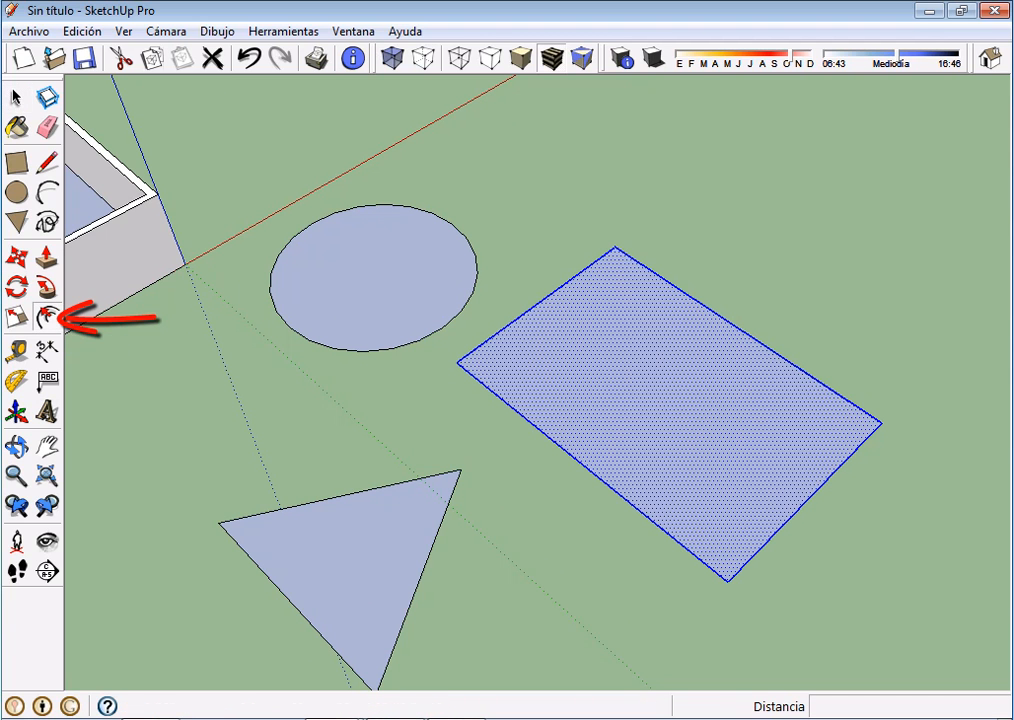
left_click(485, 341)
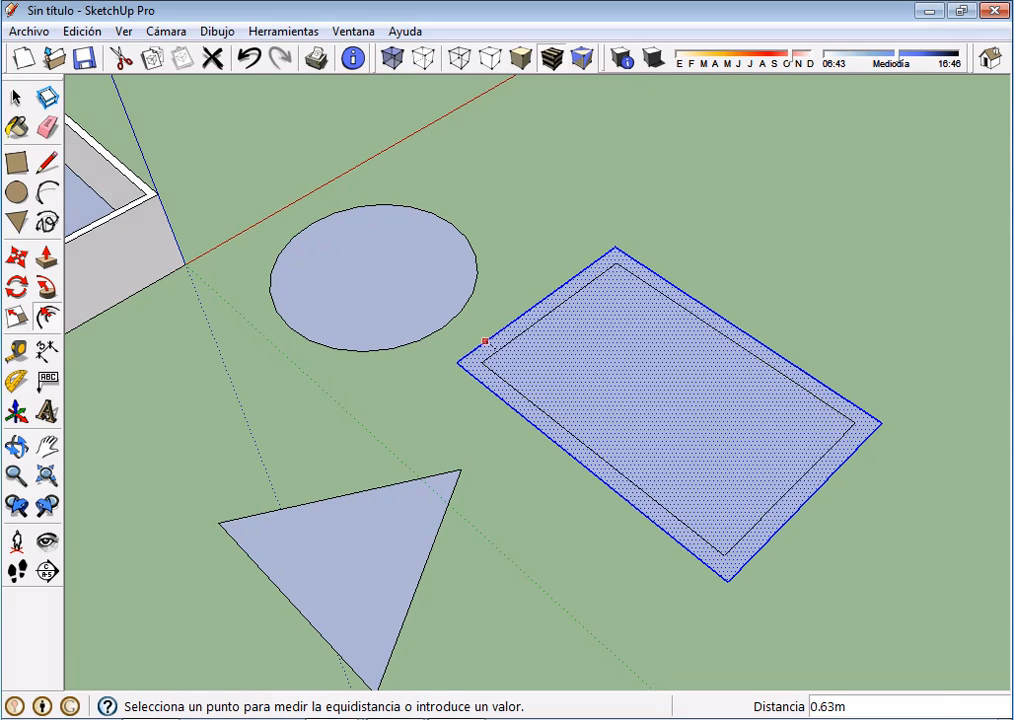
type(".3")
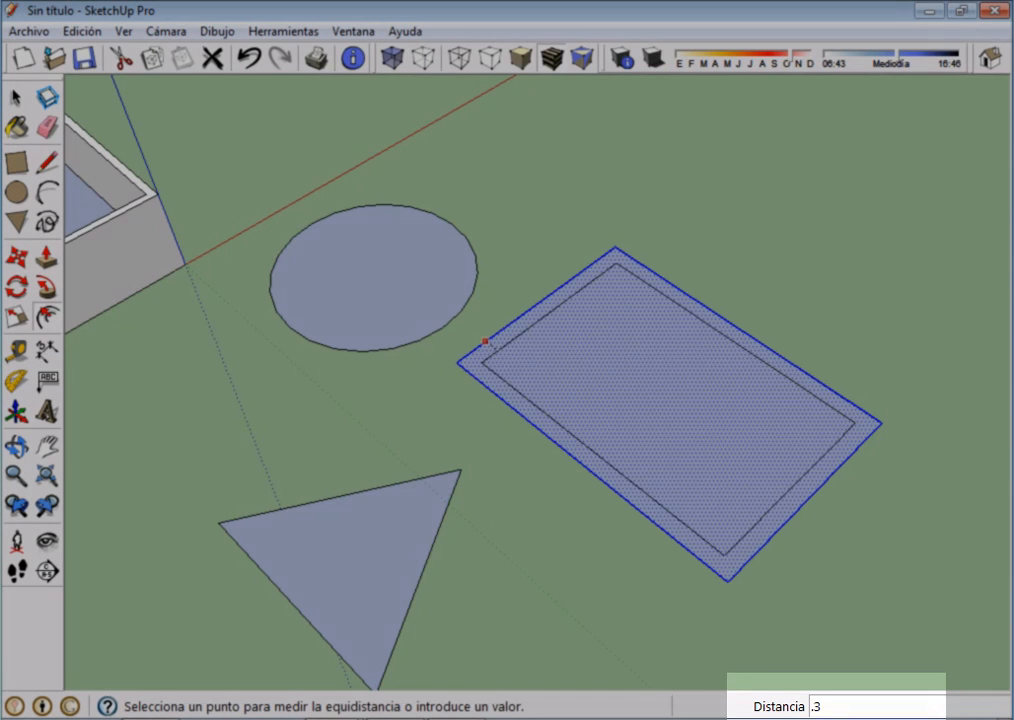
key("Return")
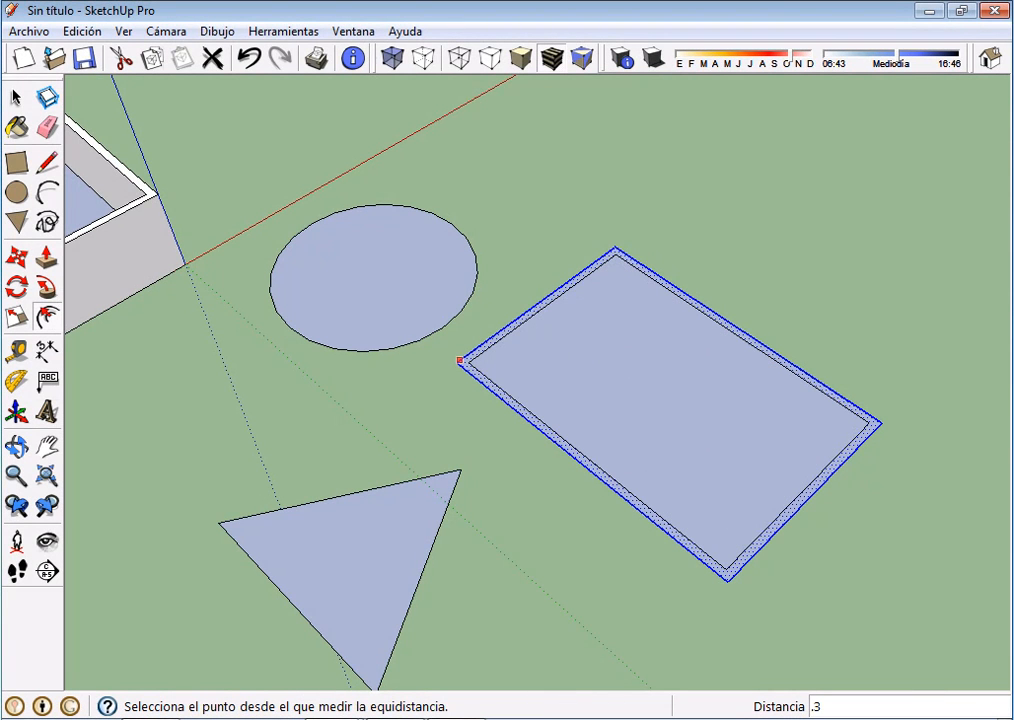
Select the circle's face with its edge and offset its outline inward by about 0.71 m
scroll(480, 350, "up", 3)
scroll(515, 412, "down", 4)
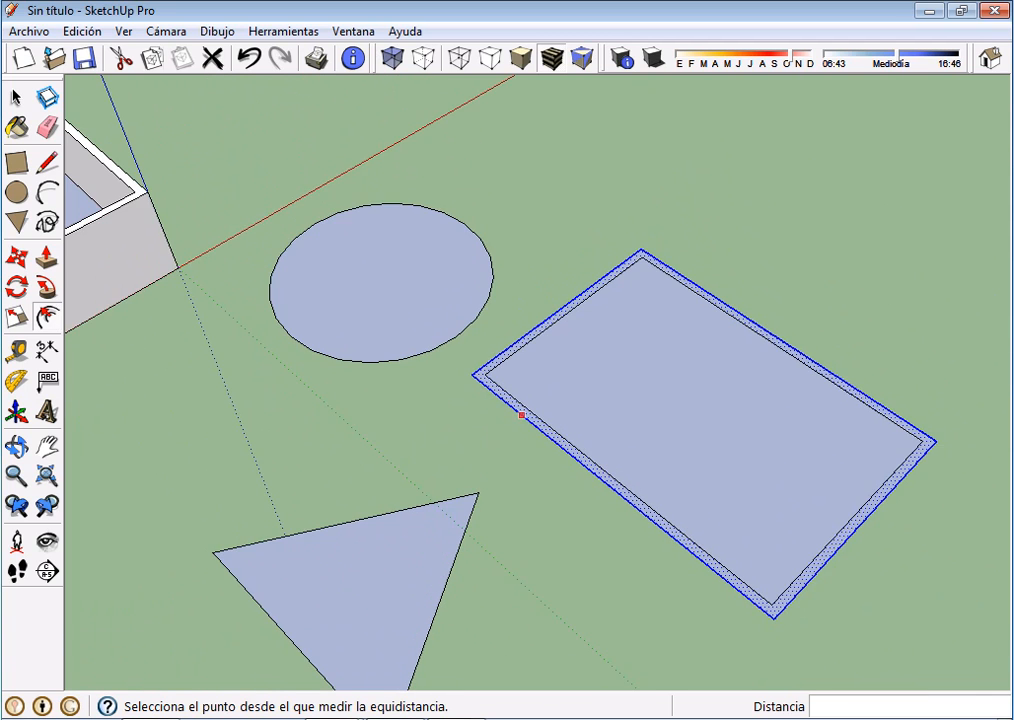
middle_click_drag(527, 421, 480, 383)
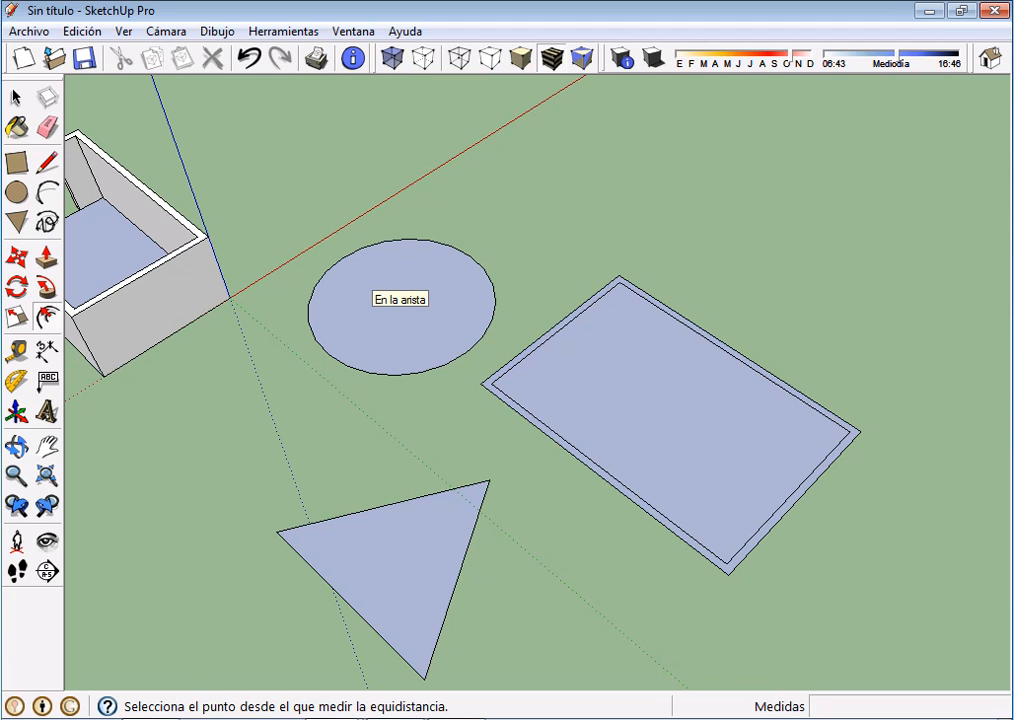
left_click(16, 98)
double_click(394, 299)
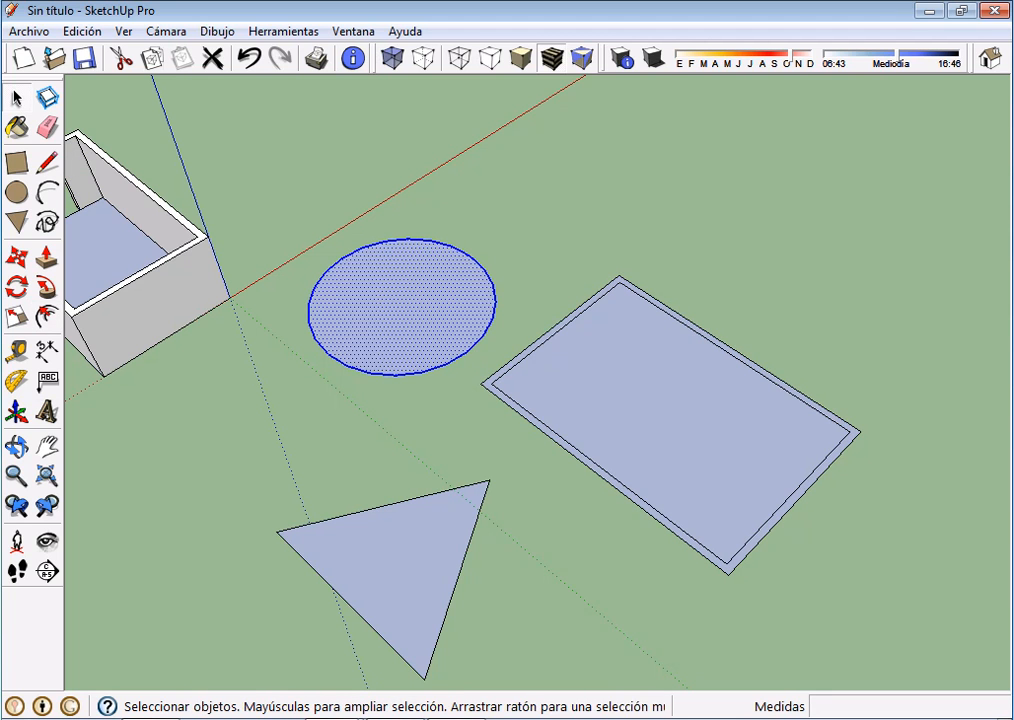
key("f")
left_click(330, 267)
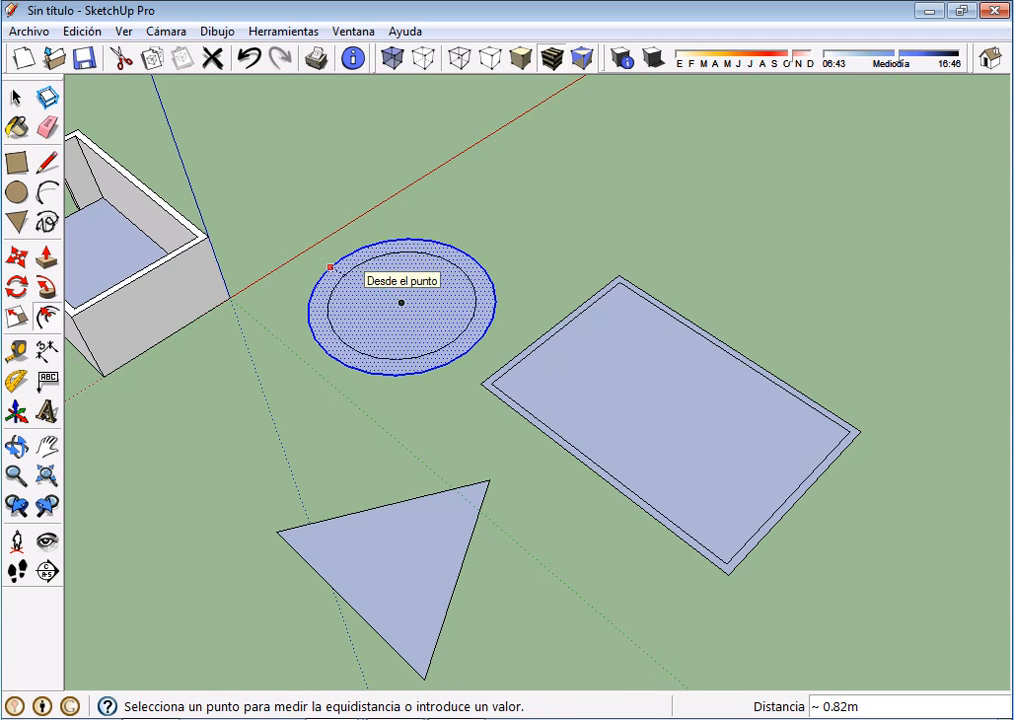
left_click(330, 268)
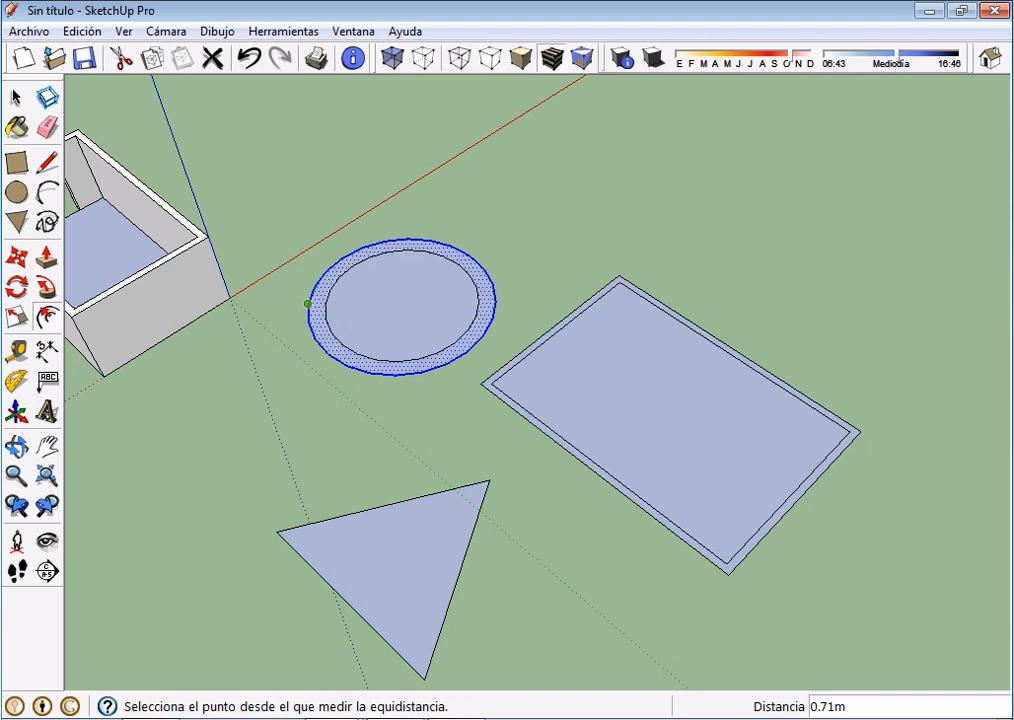
Select the triangle's face with its edges and offset its outline outward by about 1.10 m
left_click(16, 98)
double_click(391, 566)
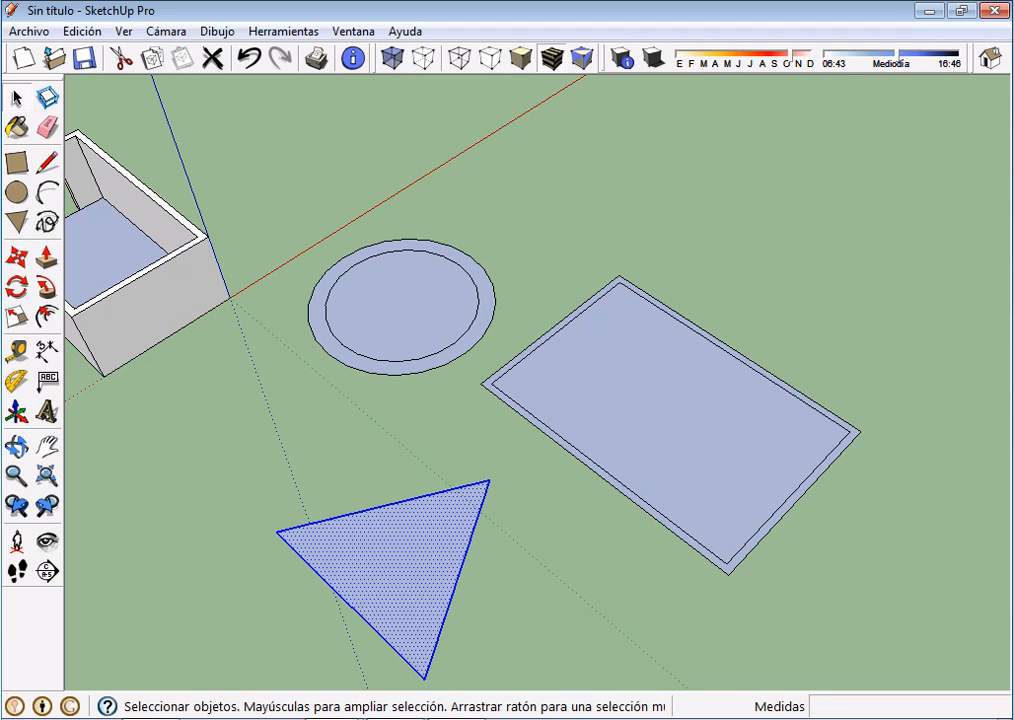
left_click(46, 318)
left_click(352, 513)
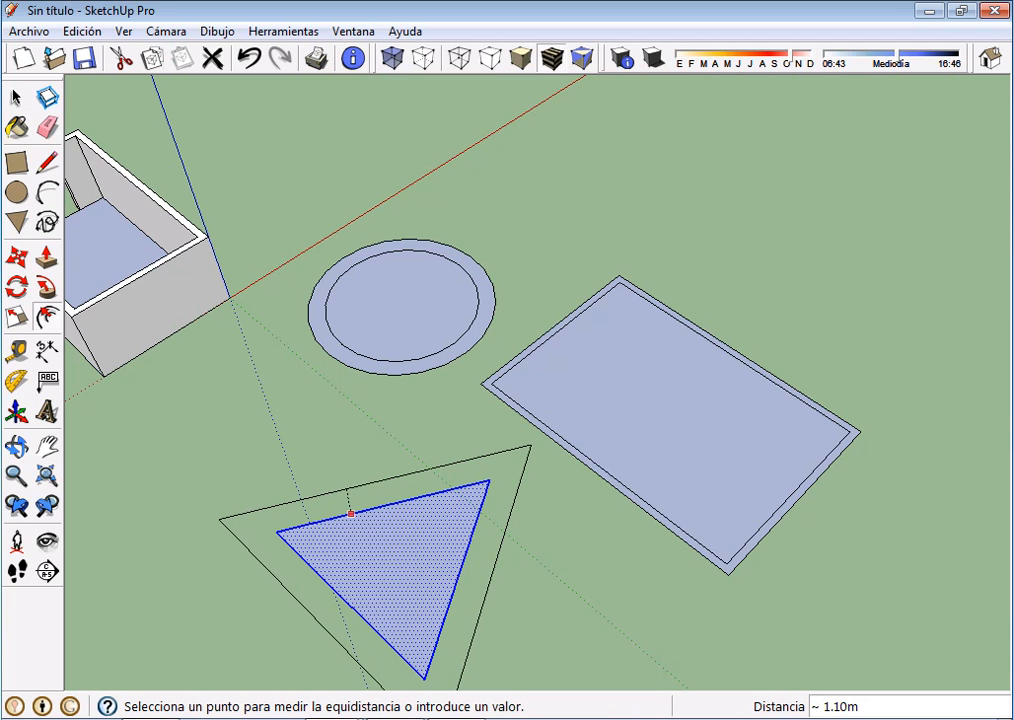
left_click(346, 490)
scroll(477, 522, "down", 2)
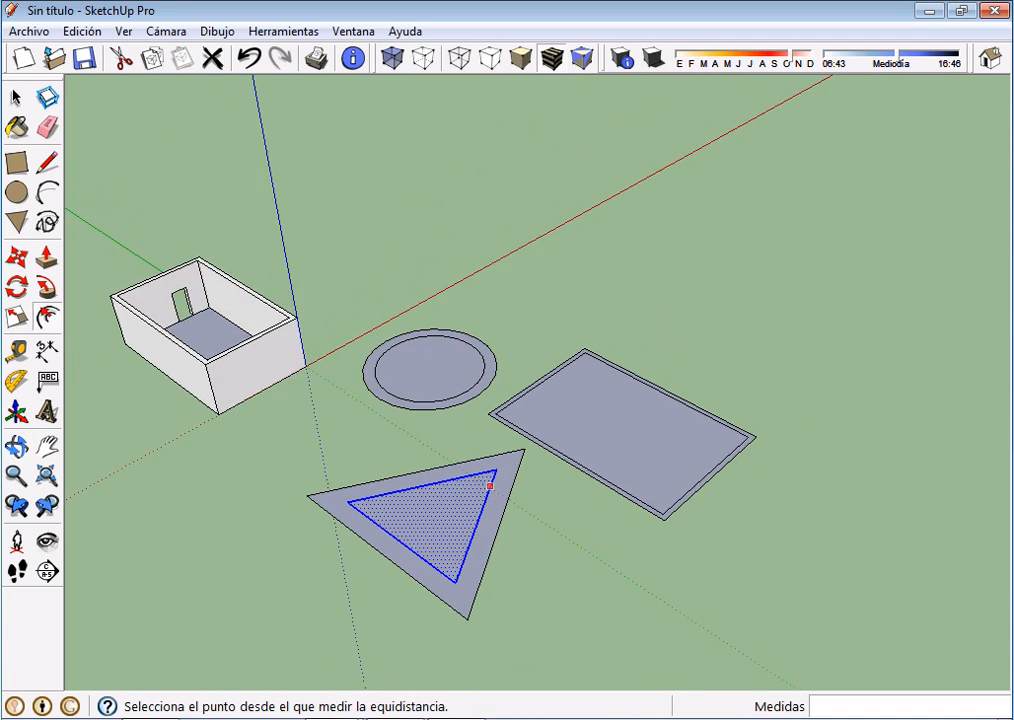